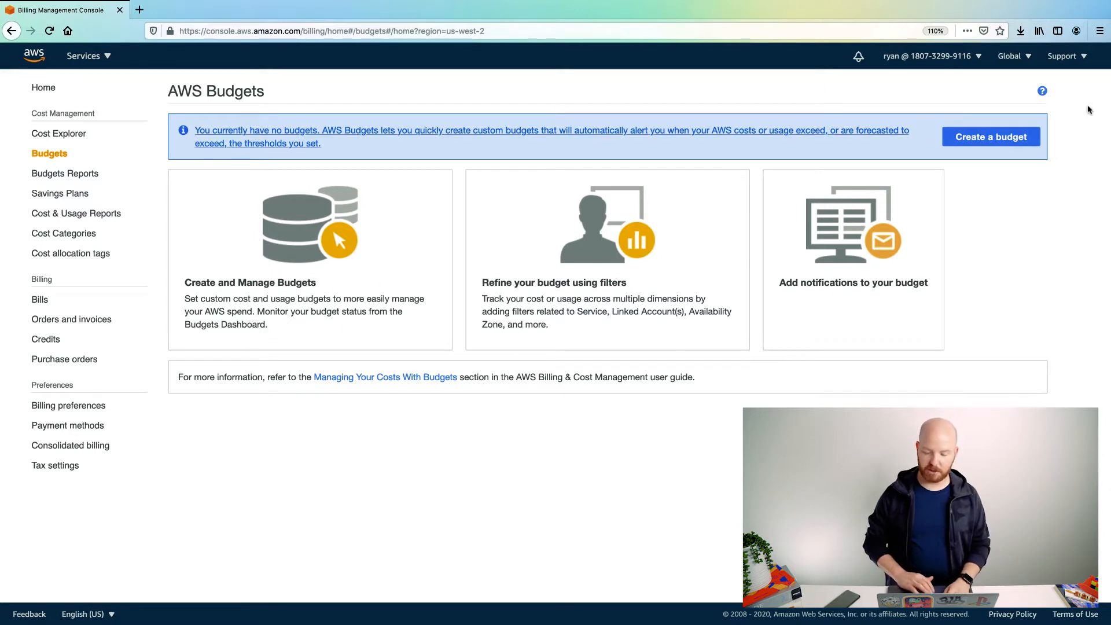
Step: Start a new budget, keeping Cost budget as the budget type
{"action": "left_click", "coordinate": [998, 141]}
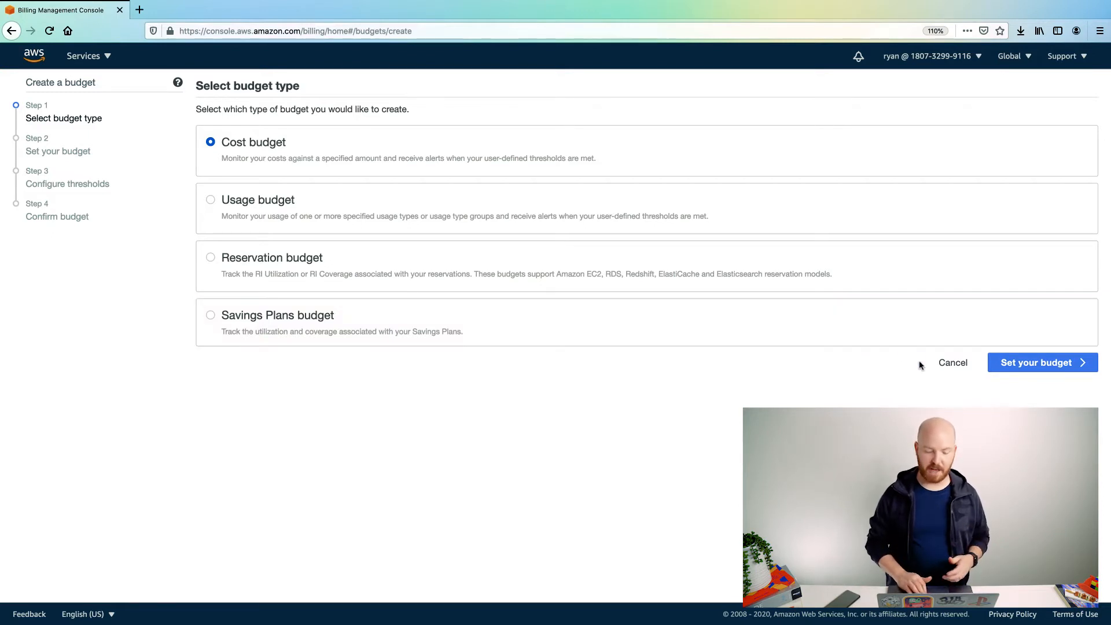
Step: Name the budget 'Account Budget', keeping a Monthly, recurring period from Nov 2020
{"action": "left_click", "coordinate": [1021, 371]}
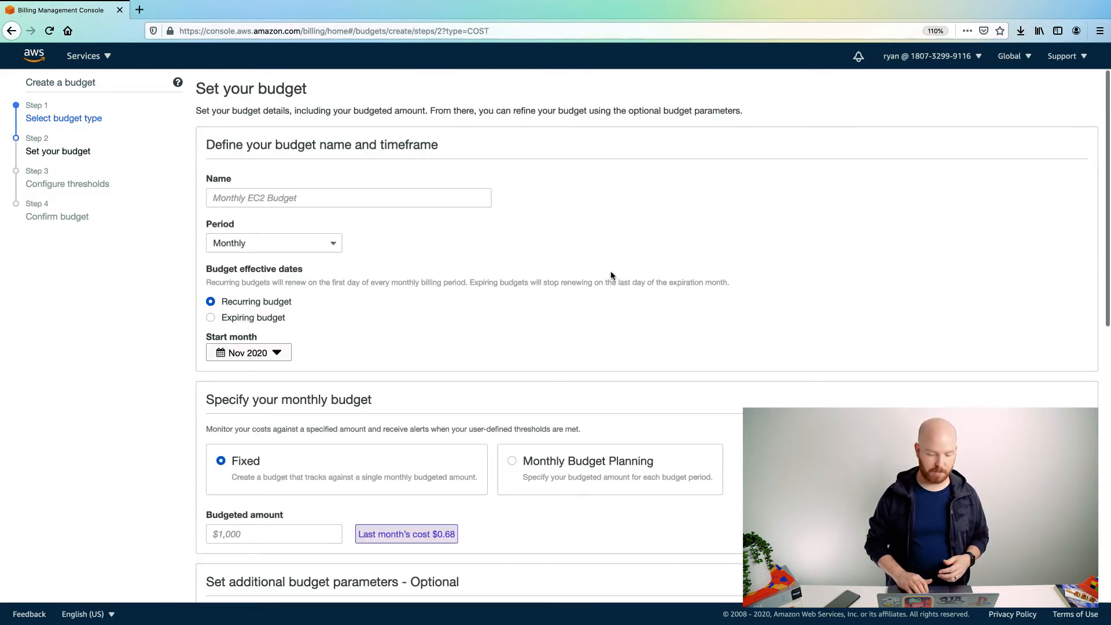
{"action": "left_click", "coordinate": [402, 191]}
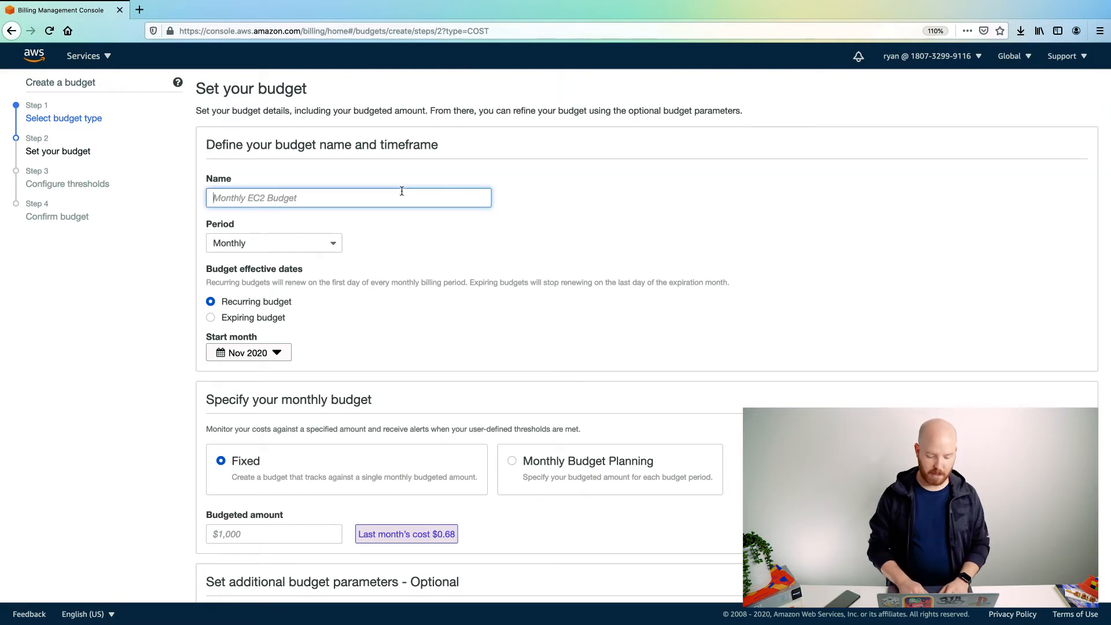
{"action": "type", "text": "Account A"}
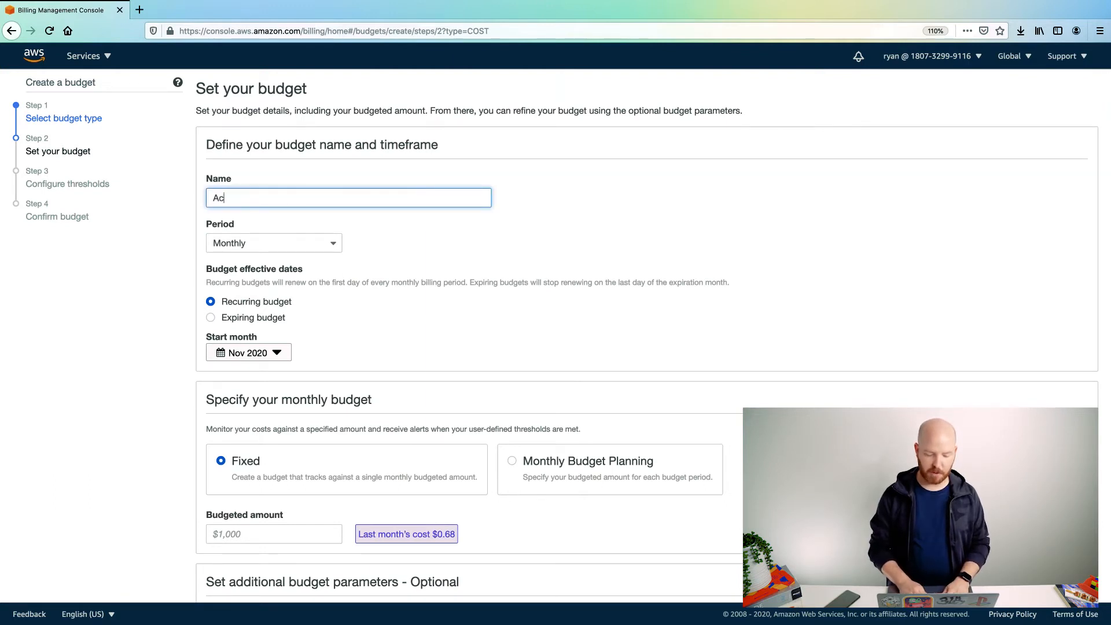
{"action": "key", "text": "BackSpace"}
{"action": "type", "text": "Budget"}
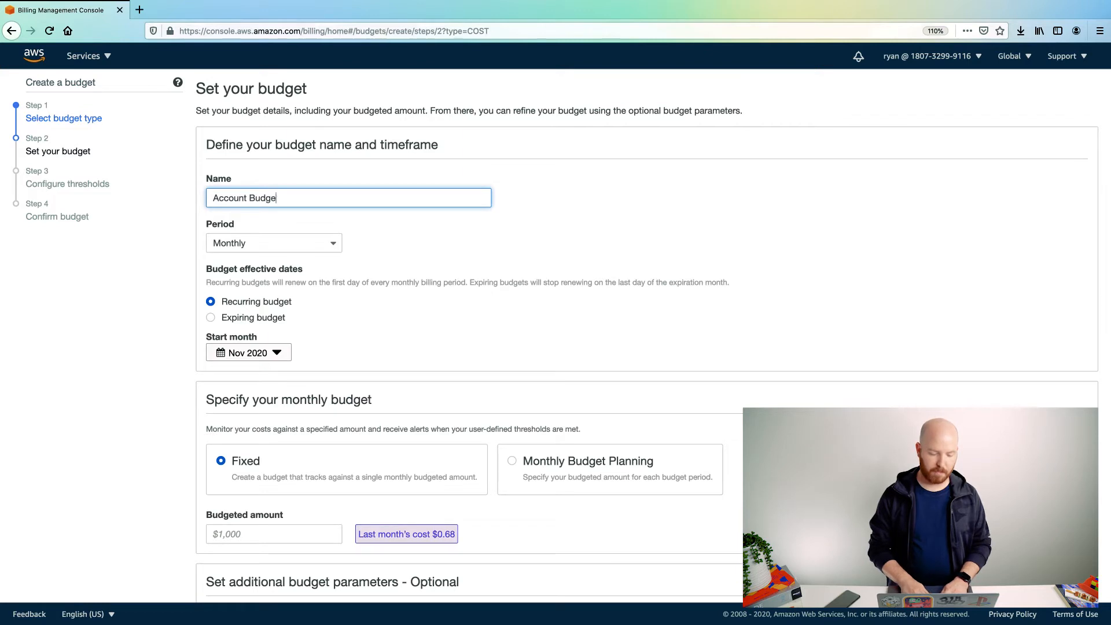
{"action": "left_click", "coordinate": [332, 242]}
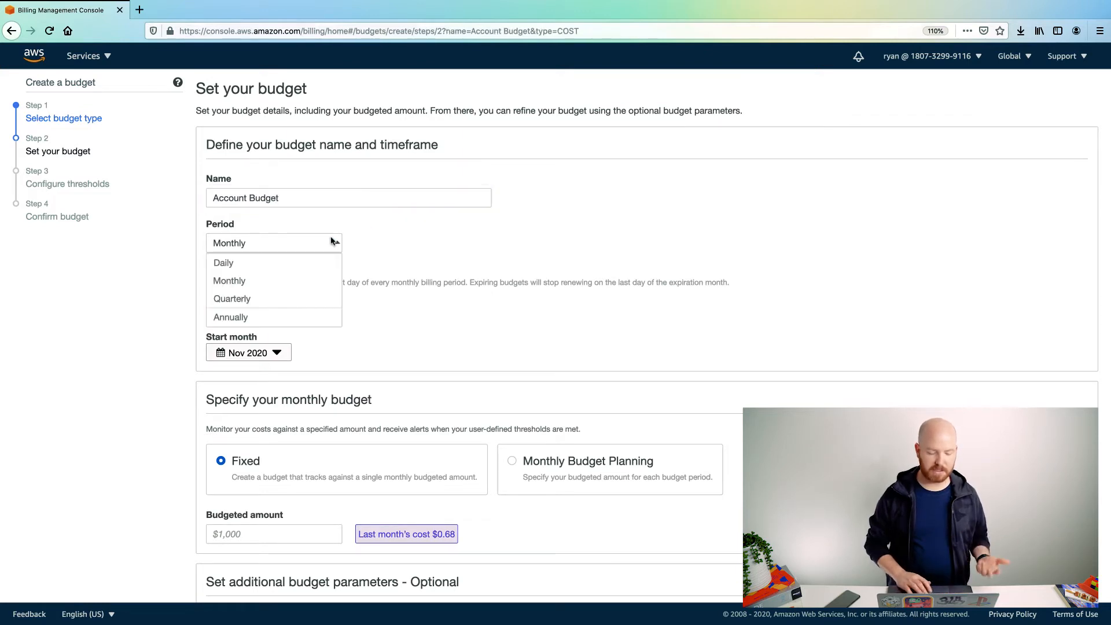
{"action": "left_click", "coordinate": [391, 239]}
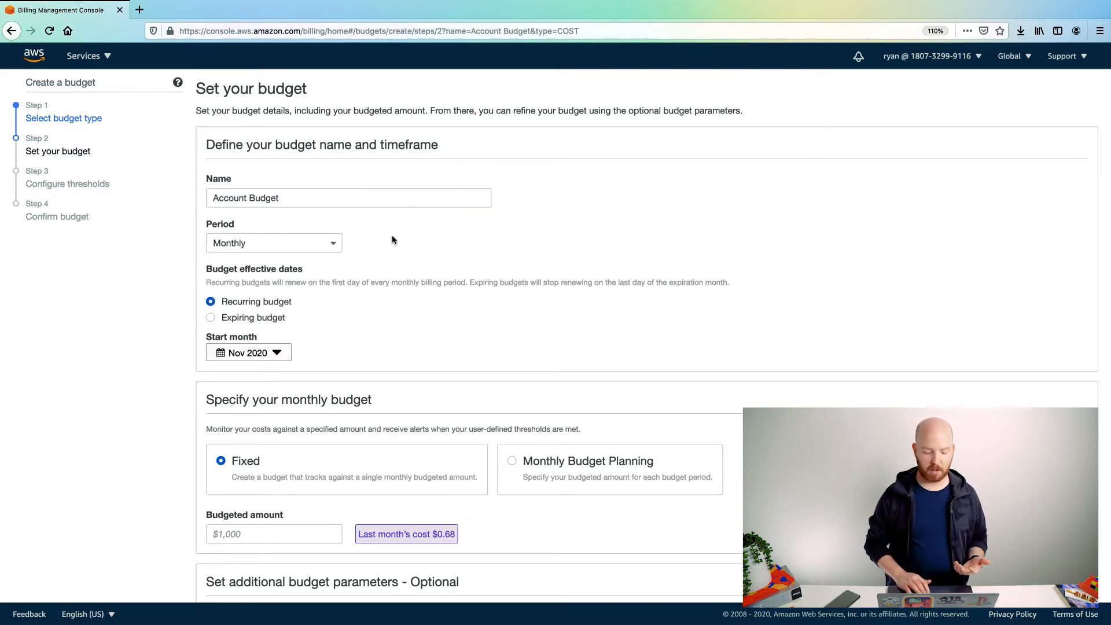
{"action": "scroll", "coordinate": [391, 240], "scroll_direction": "down", "scroll_amount": 2}
{"action": "scroll", "coordinate": [392, 240], "scroll_direction": "up", "scroll_amount": 1}
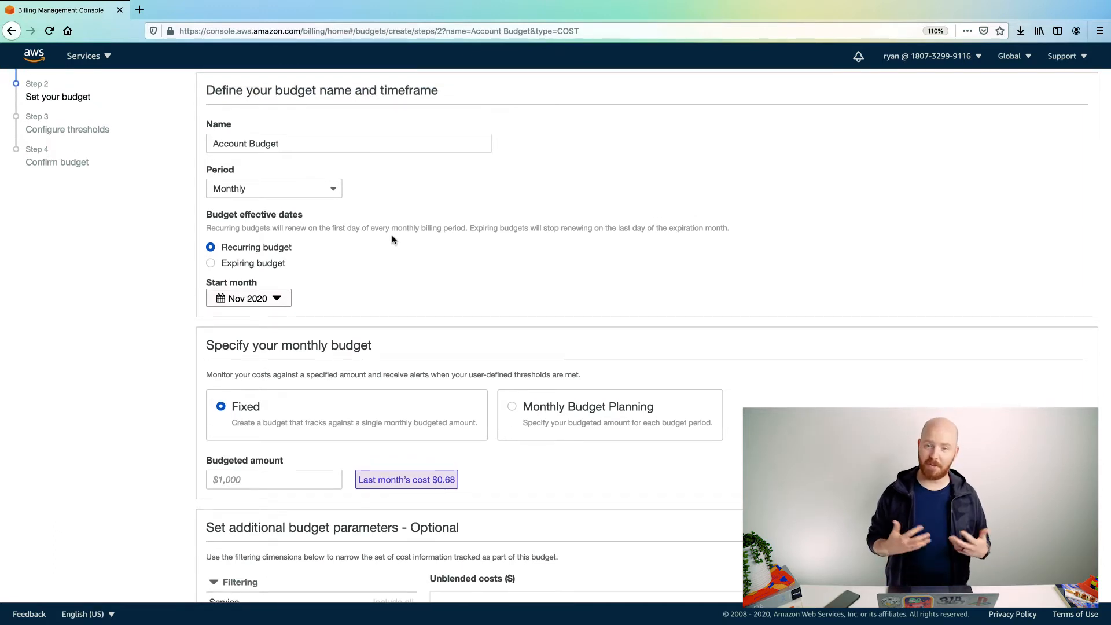
{"action": "scroll", "coordinate": [392, 240], "scroll_direction": "down", "scroll_amount": 1}
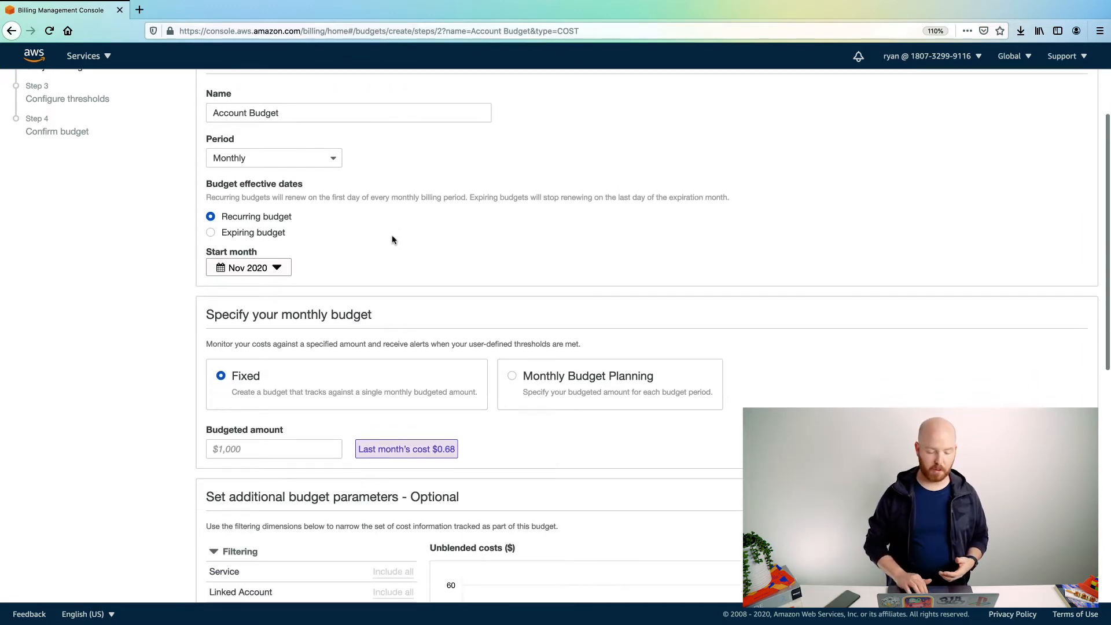
{"action": "left_click", "coordinate": [226, 235]}
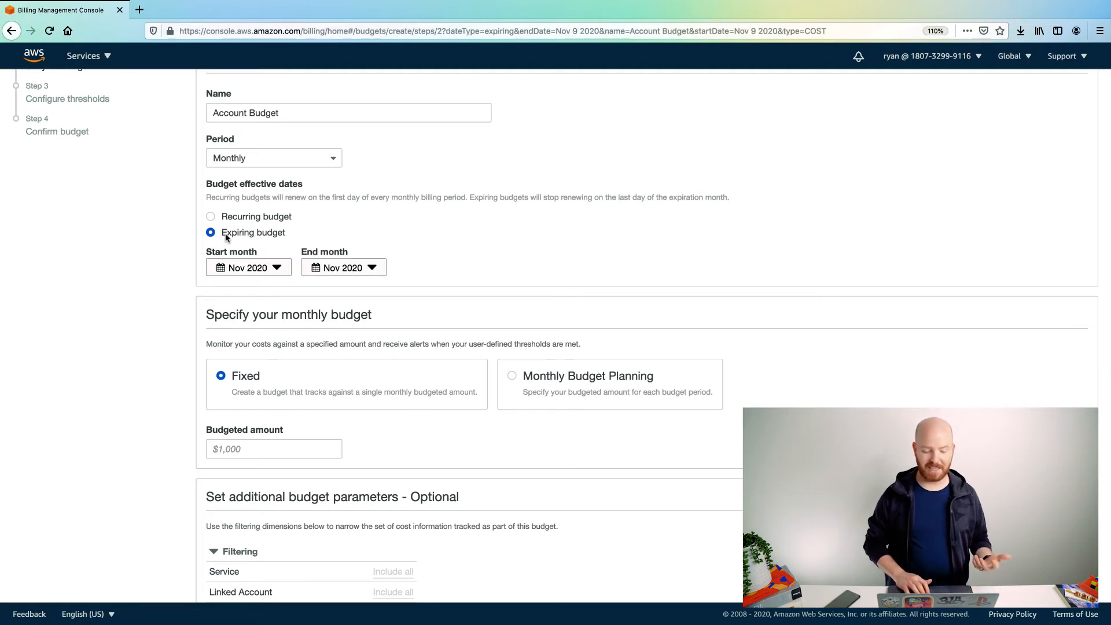
{"action": "left_click", "coordinate": [232, 220]}
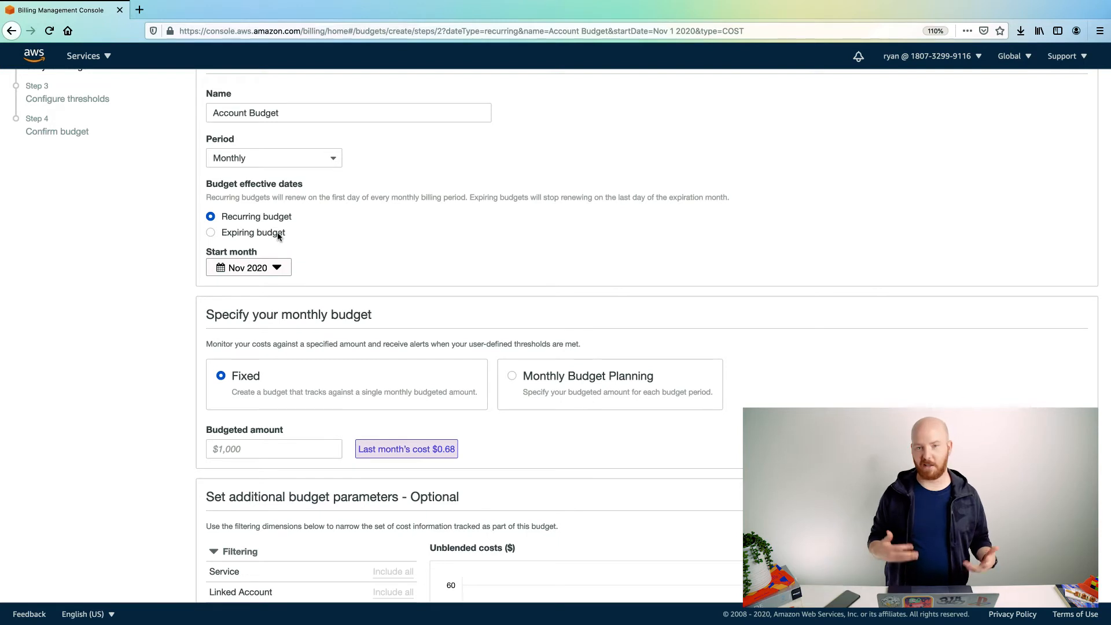
Step: Keep a Fixed budgeted amount of $5 per month and review the cost chart
{"action": "scroll", "coordinate": [278, 236], "scroll_direction": "down", "scroll_amount": 1}
{"action": "scroll", "coordinate": [534, 225], "scroll_direction": "down", "scroll_amount": 2}
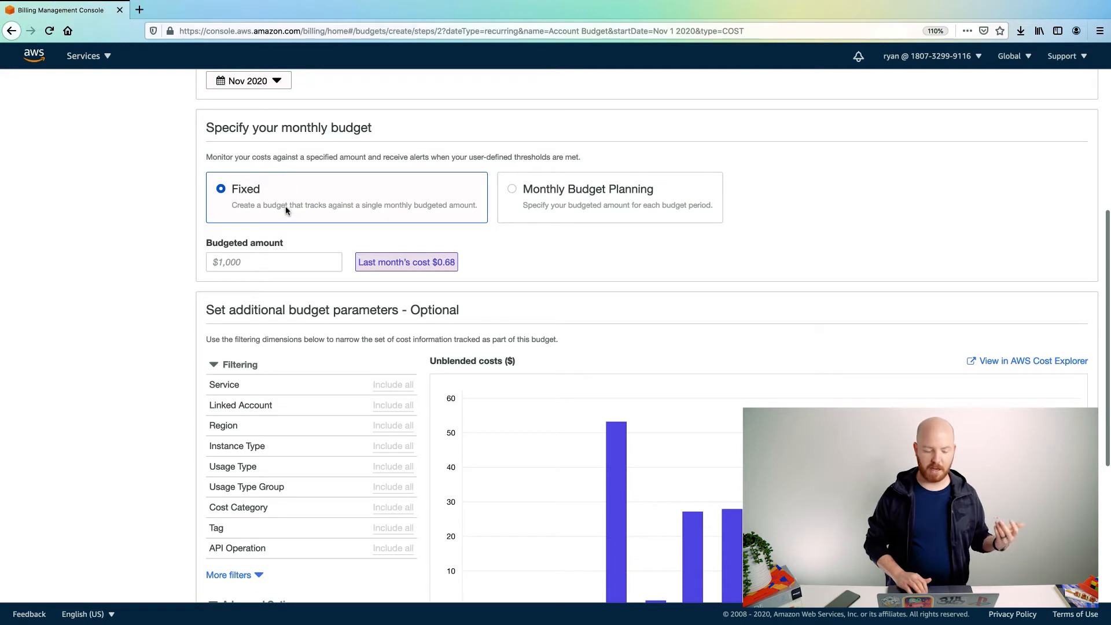
{"action": "left_click", "coordinate": [585, 215]}
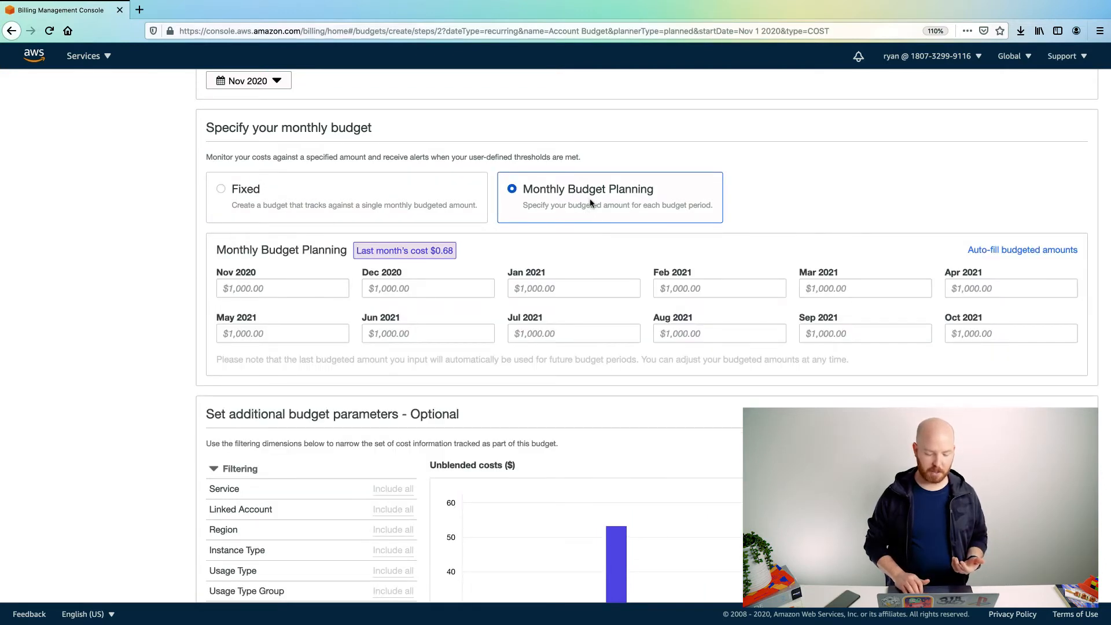
{"action": "scroll", "coordinate": [535, 239], "scroll_direction": "down", "scroll_amount": 1}
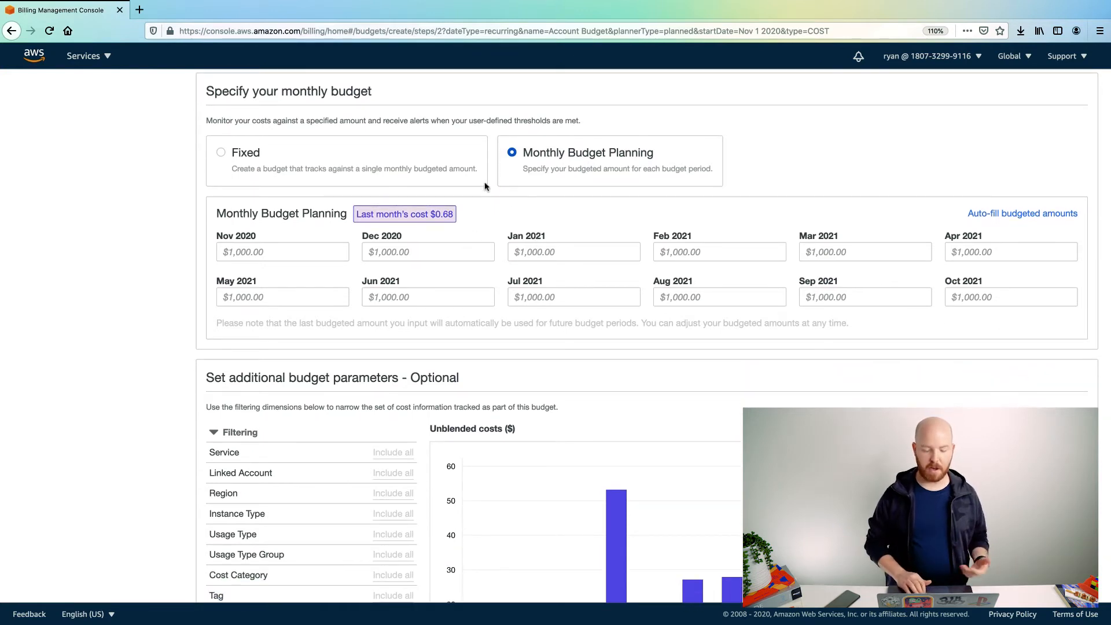
{"action": "left_click", "coordinate": [340, 162]}
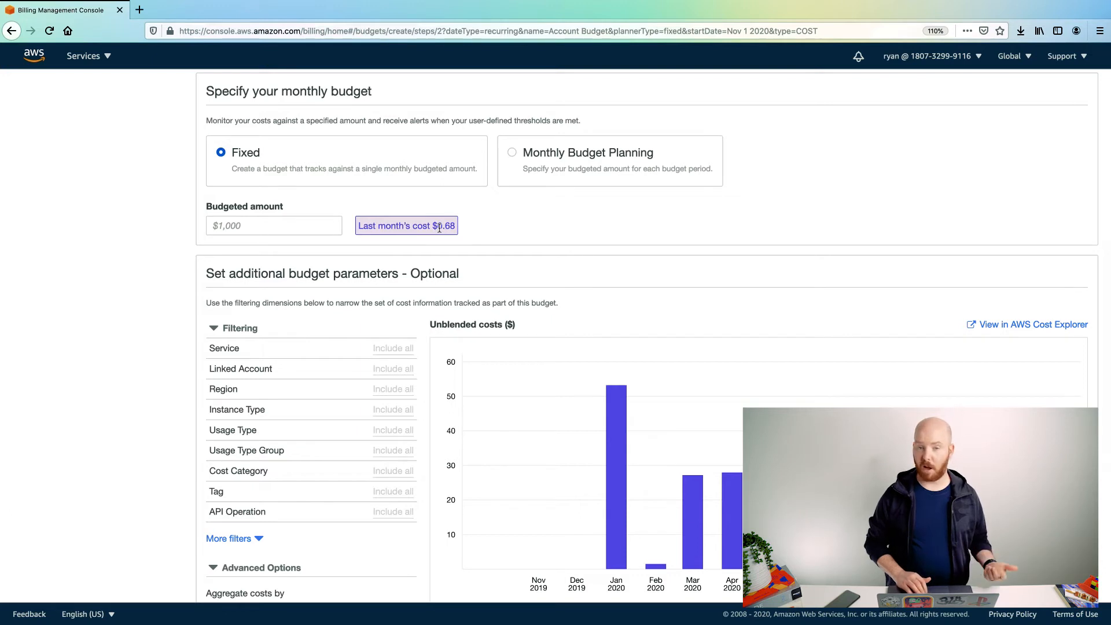
{"action": "left_click", "coordinate": [304, 227]}
{"action": "type", "text": "5"}
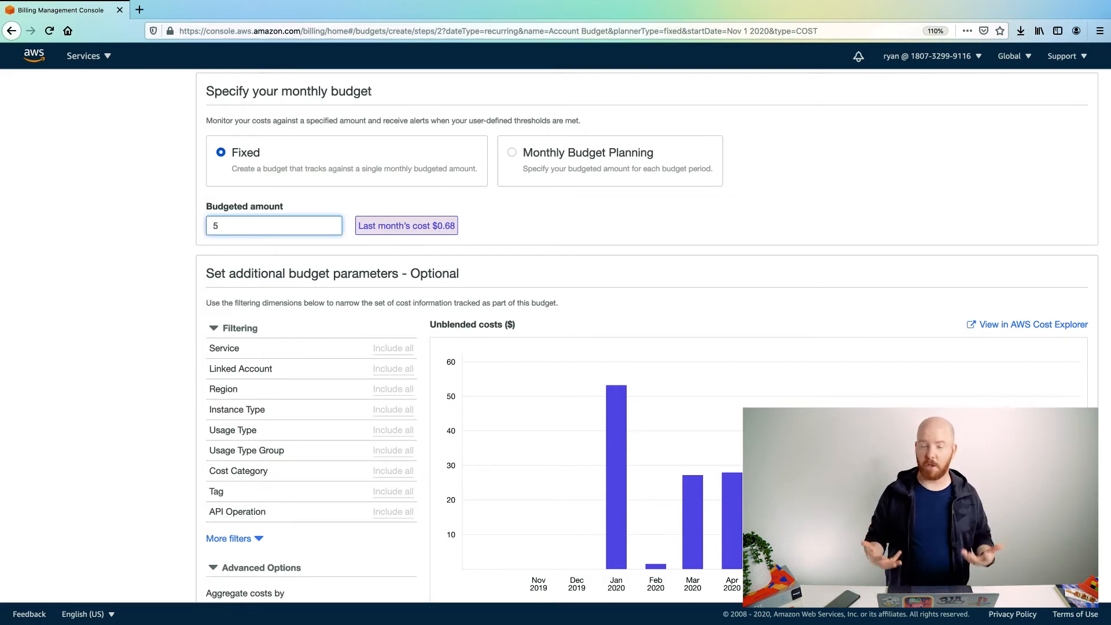
{"action": "left_click", "coordinate": [543, 233]}
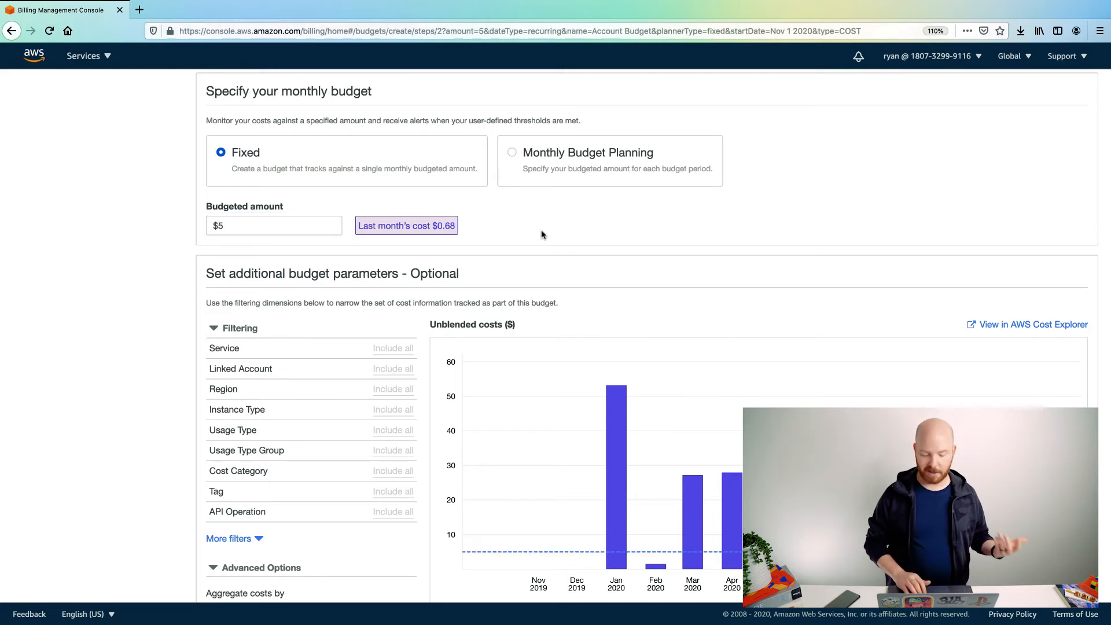
{"action": "scroll", "coordinate": [168, 263], "scroll_direction": "down", "scroll_amount": 5}
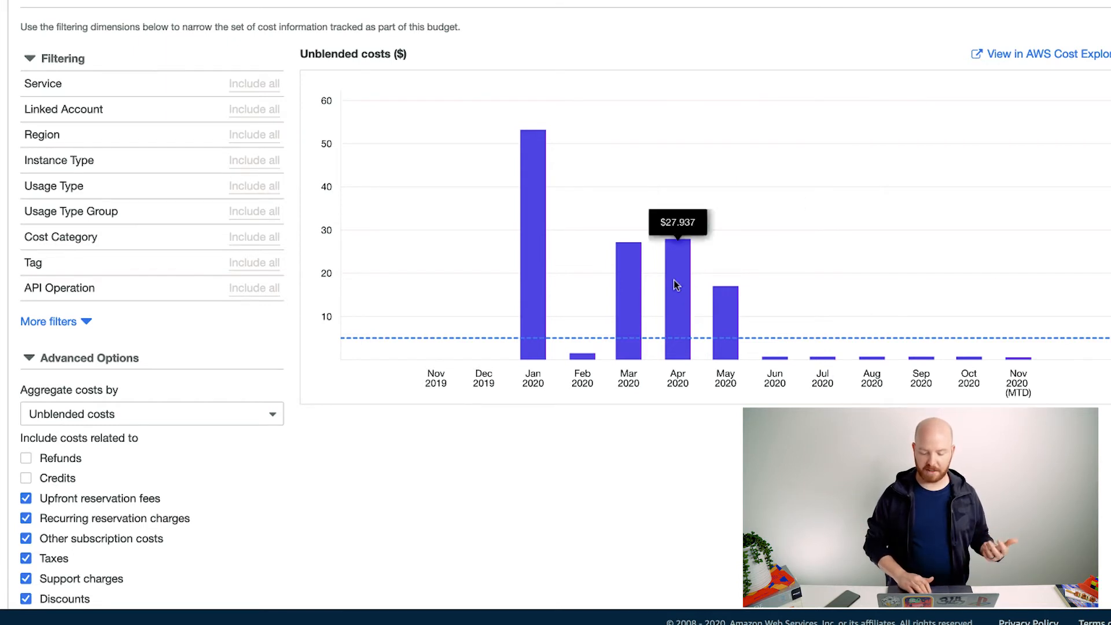
{"action": "mouse_move", "coordinate": [540, 205]}
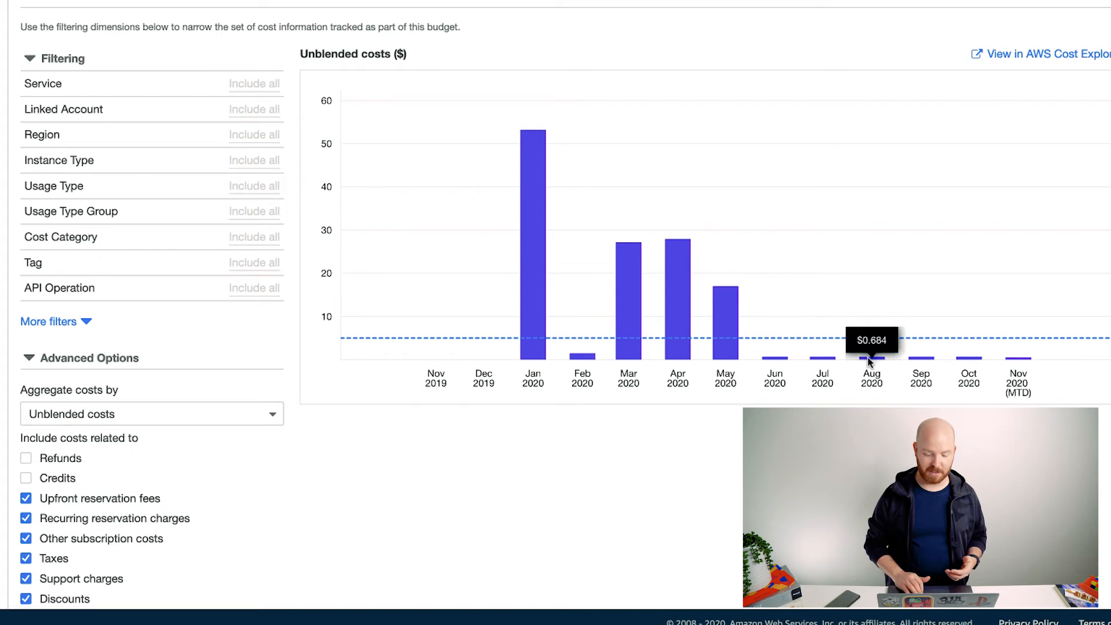
Step: Change the EC2-ELB, EC2-Instances and EC2-Other selections in the Service filter and apply them
{"action": "left_click", "coordinate": [244, 86]}
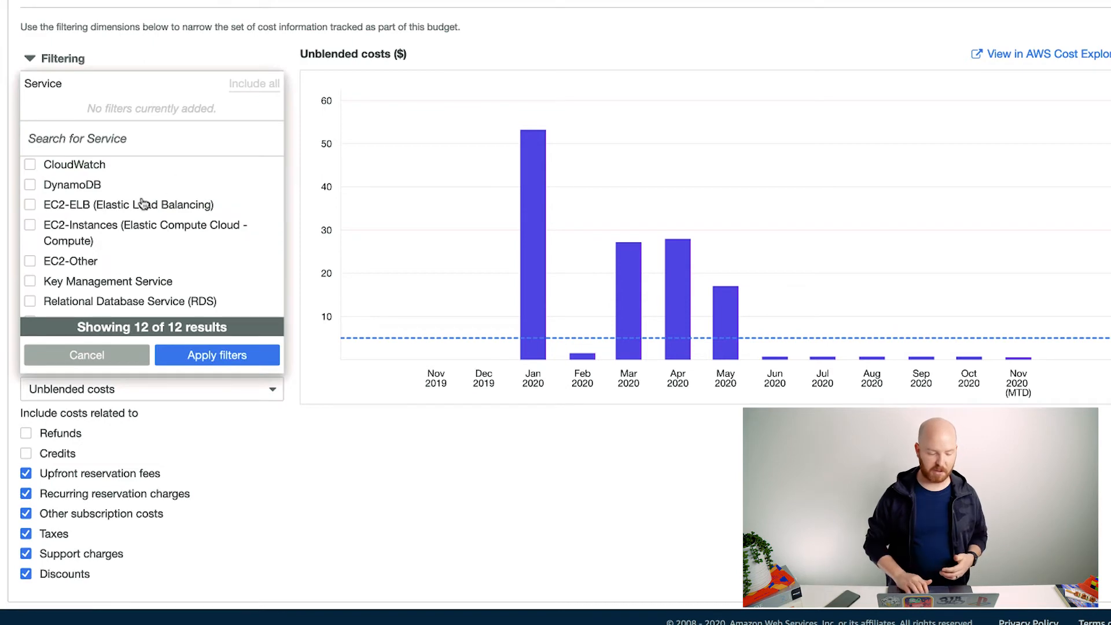
{"action": "scroll", "coordinate": [142, 196], "scroll_direction": "up", "scroll_amount": 2}
{"action": "left_click", "coordinate": [29, 259]}
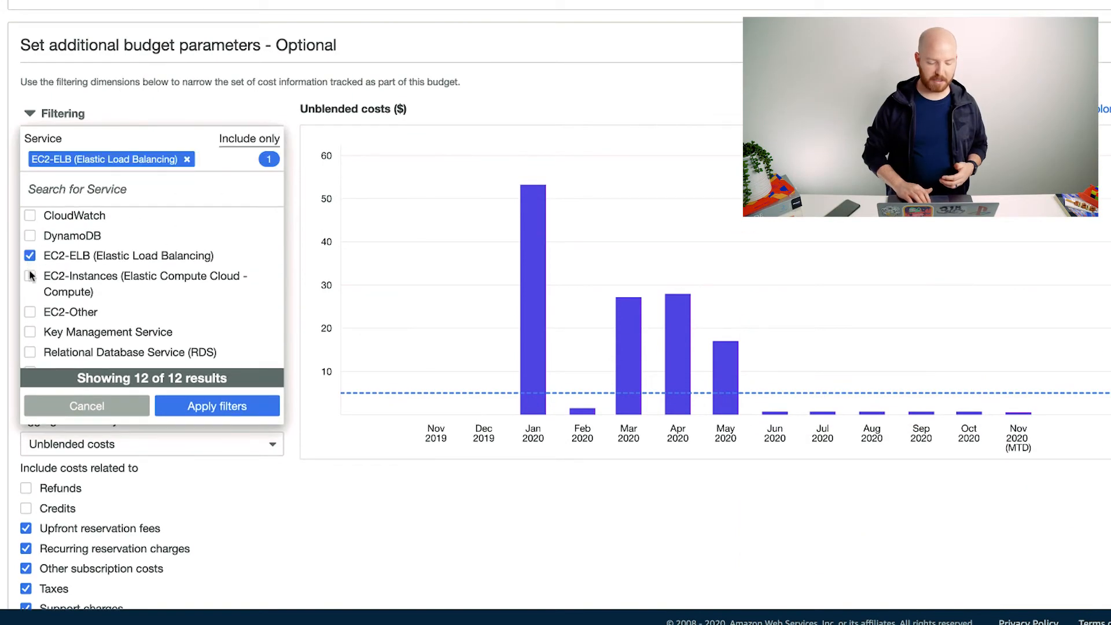
{"action": "left_click", "coordinate": [30, 276]}
{"action": "left_click", "coordinate": [29, 312]}
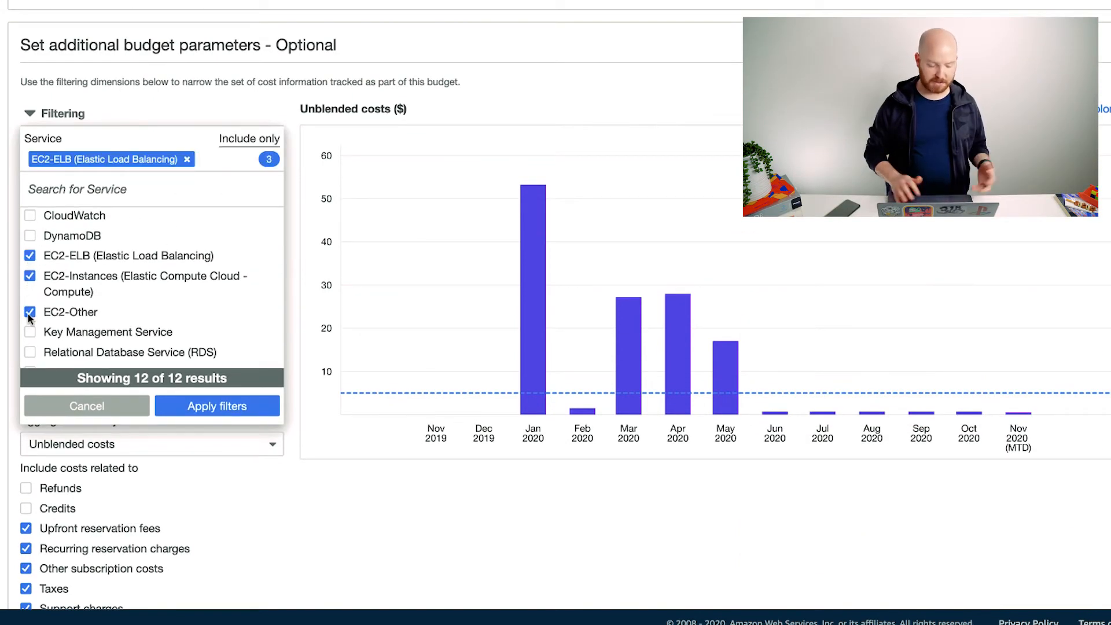
{"action": "left_click", "coordinate": [206, 409]}
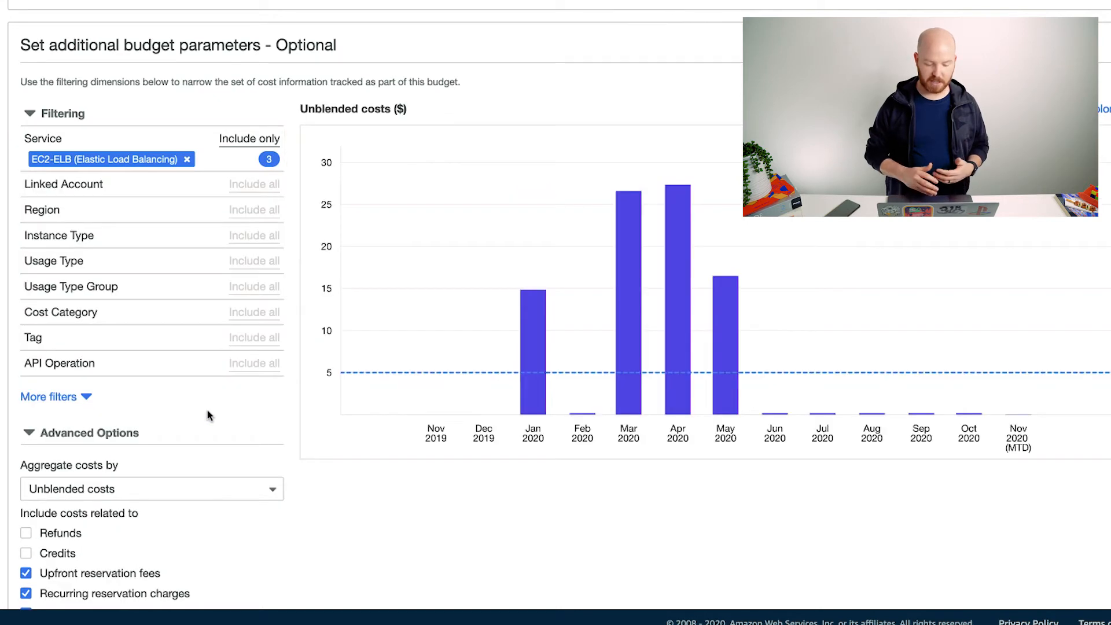
{"action": "mouse_move", "coordinate": [734, 324]}
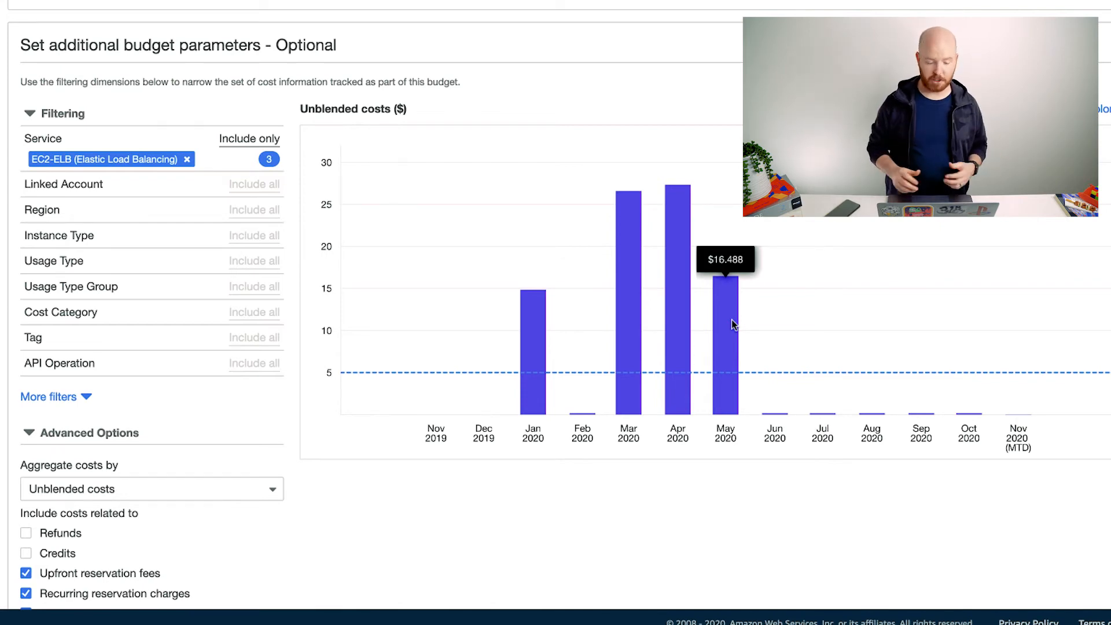
Step: Remove the three EC2 service chips, then discard the unapplied filter edits
{"action": "left_click", "coordinate": [162, 160]}
{"action": "left_click", "coordinate": [186, 161]}
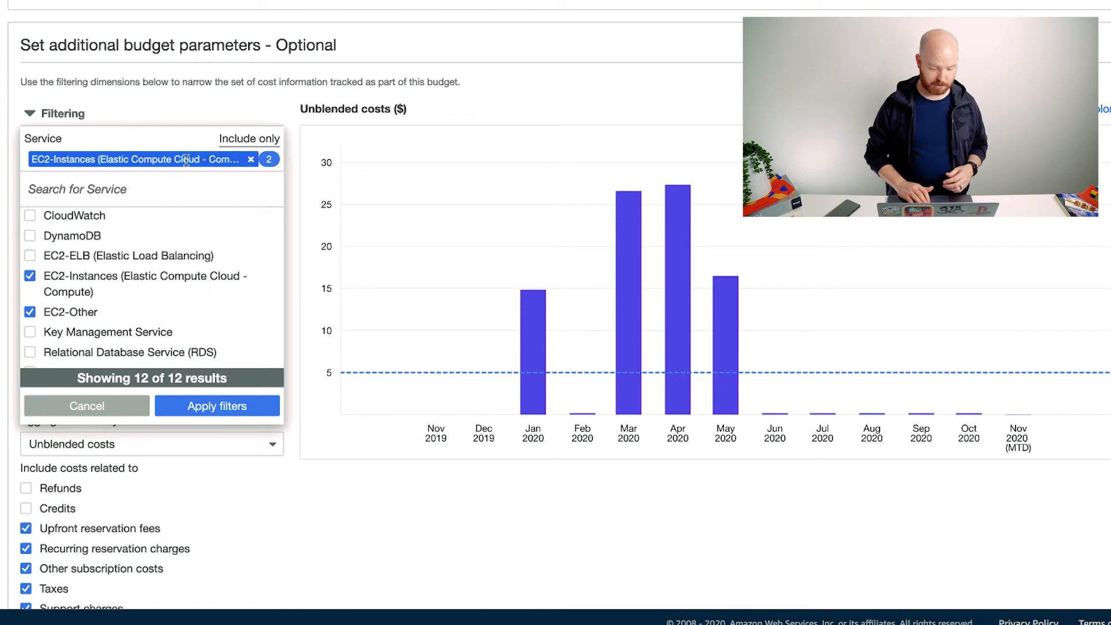
{"action": "left_click", "coordinate": [250, 161]}
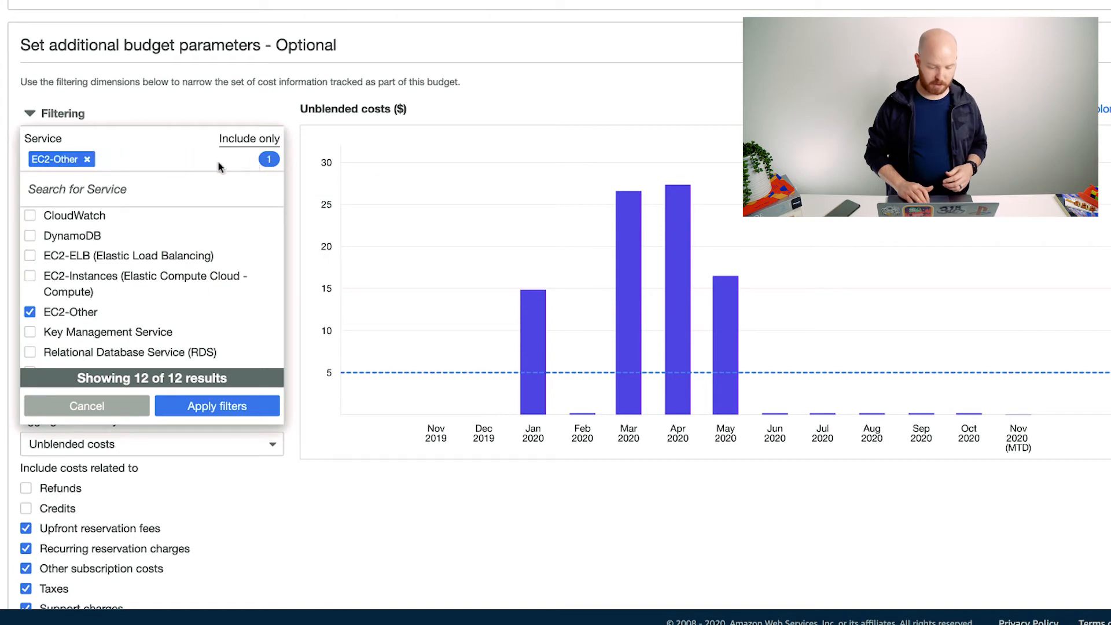
{"action": "left_click", "coordinate": [90, 158]}
{"action": "scroll", "coordinate": [143, 272], "scroll_direction": "down", "scroll_amount": 3}
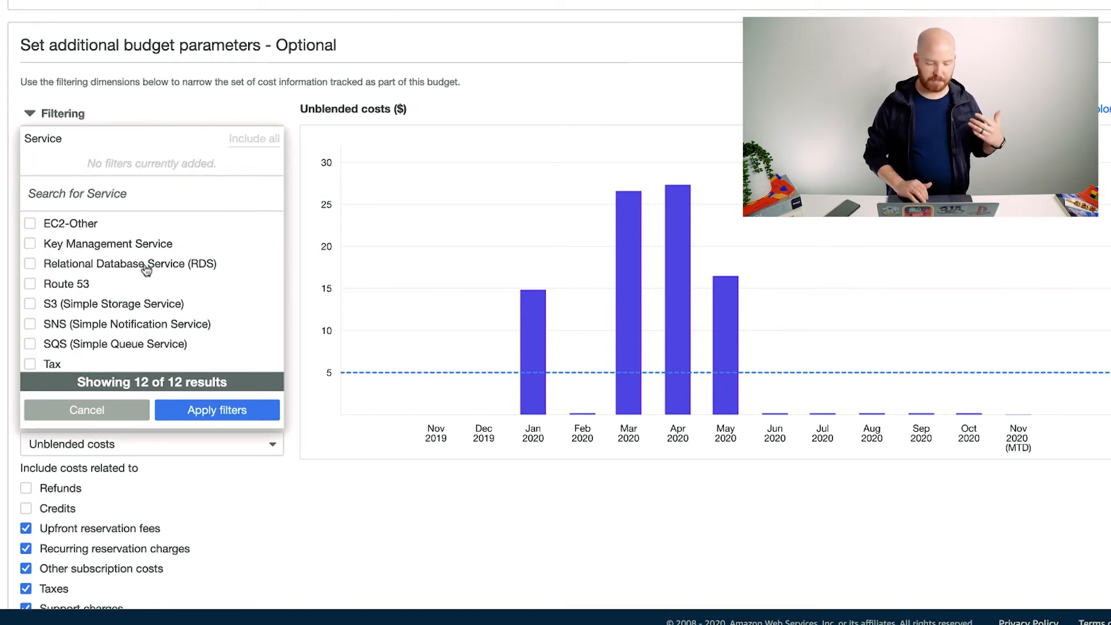
{"action": "scroll", "coordinate": [146, 270], "scroll_direction": "up", "scroll_amount": 3}
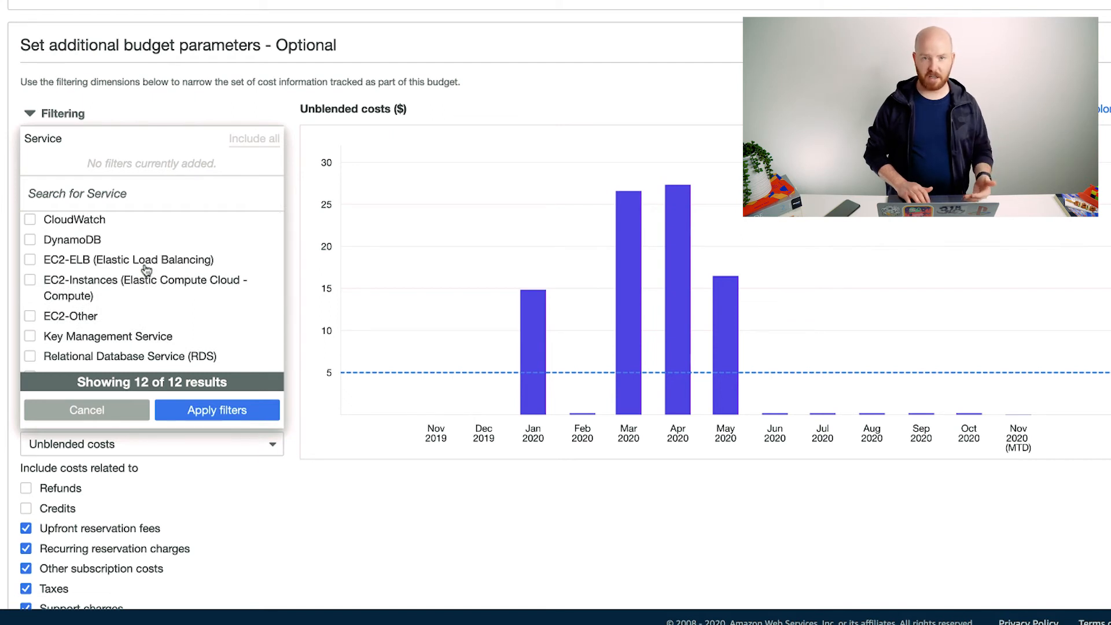
{"action": "scroll", "coordinate": [146, 271], "scroll_direction": "down", "scroll_amount": 3}
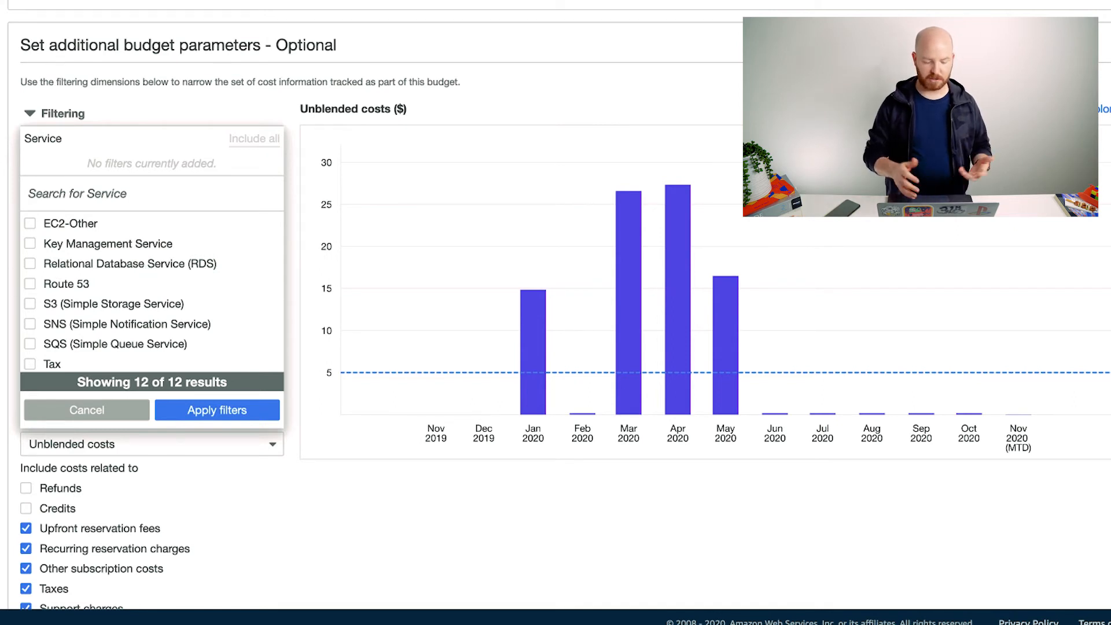
{"action": "left_click", "coordinate": [111, 413]}
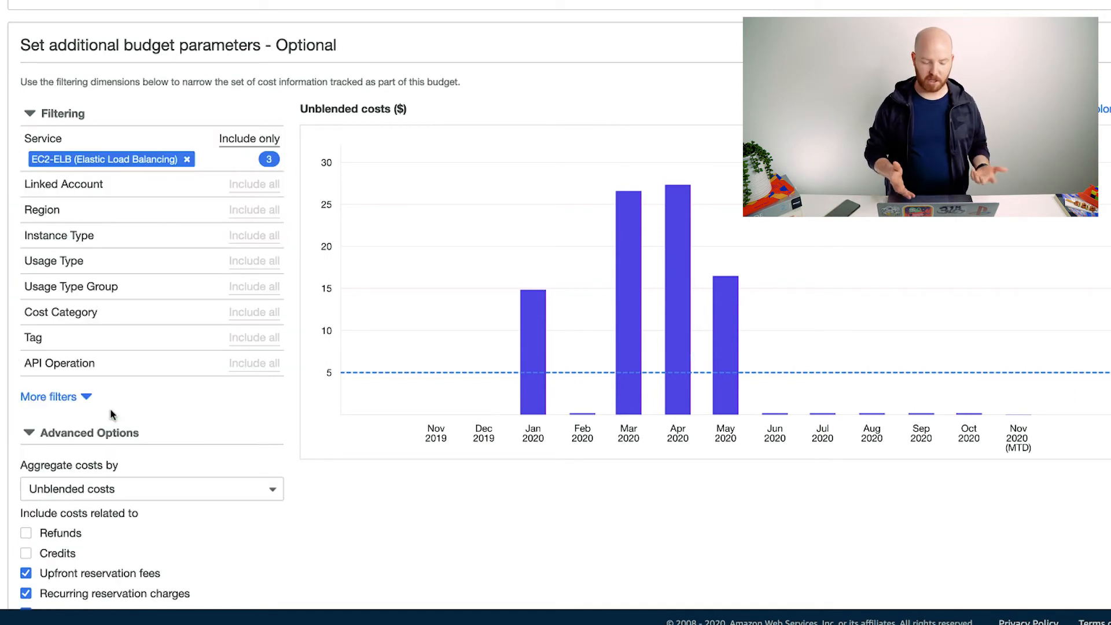
Step: Remove EC2-ELB, EC2-Instances and EC2-Other so Service shows Include all; leave Linked Account unfiltered
{"action": "left_click", "coordinate": [186, 160]}
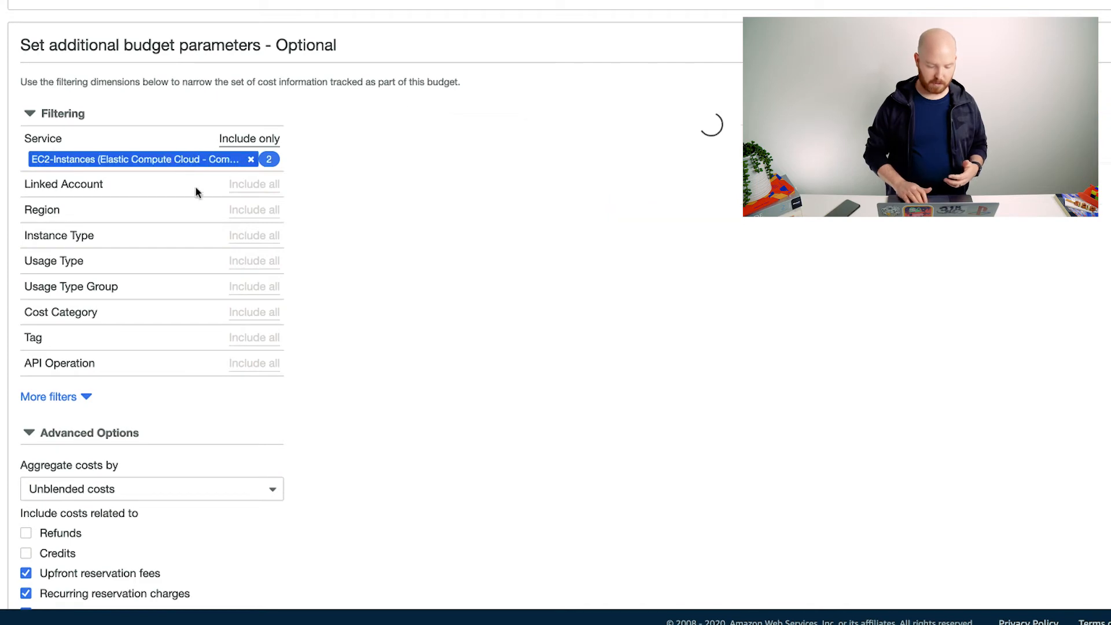
{"action": "left_click", "coordinate": [250, 159]}
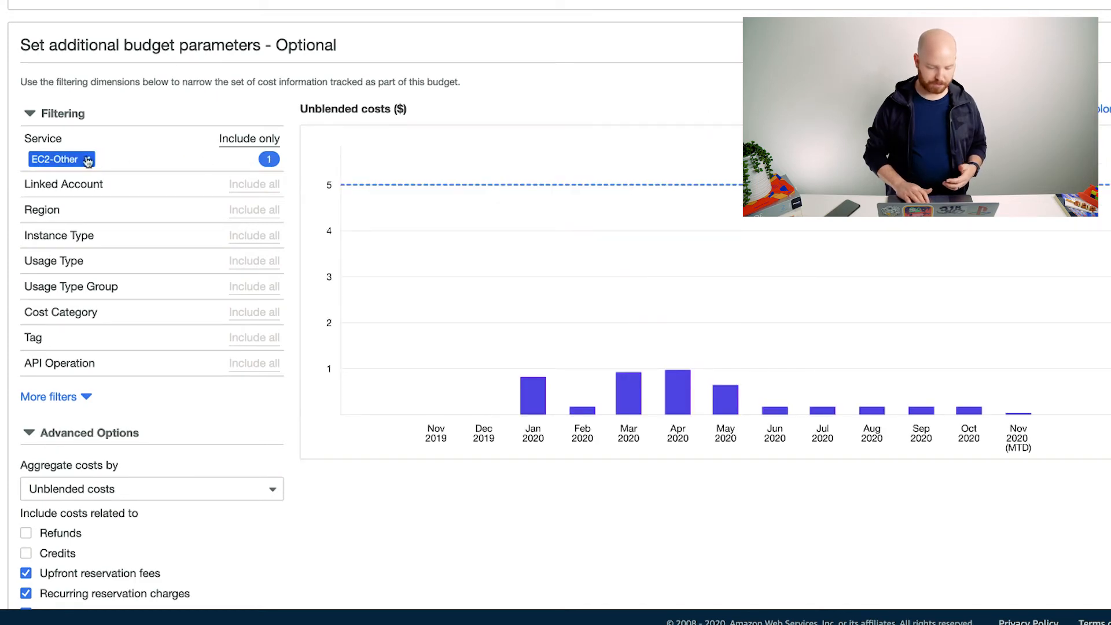
{"action": "left_click", "coordinate": [87, 157]}
{"action": "left_click", "coordinate": [257, 164]}
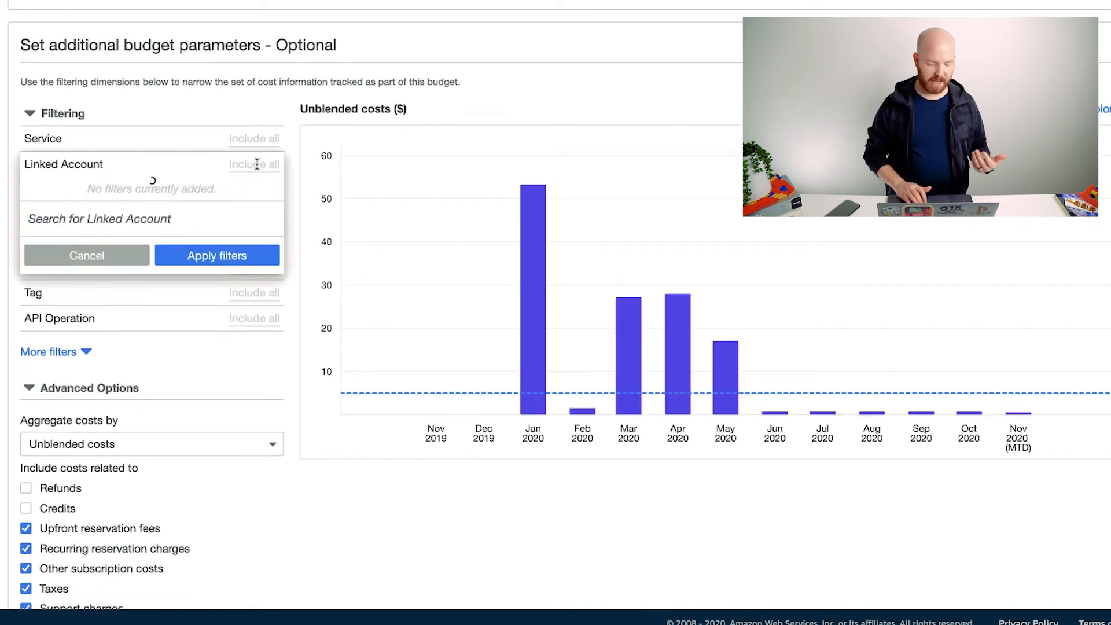
{"action": "left_click", "coordinate": [97, 294]}
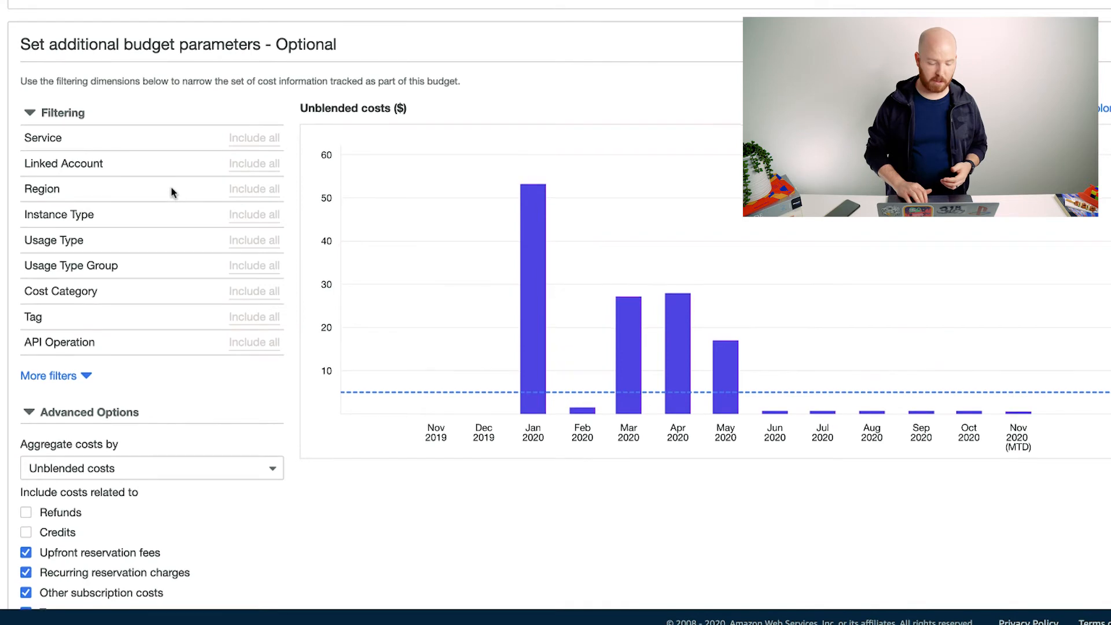
Step: Scroll through the budget parameters to review them before configuring thresholds
{"action": "scroll", "coordinate": [174, 189], "scroll_direction": "down", "scroll_amount": 1}
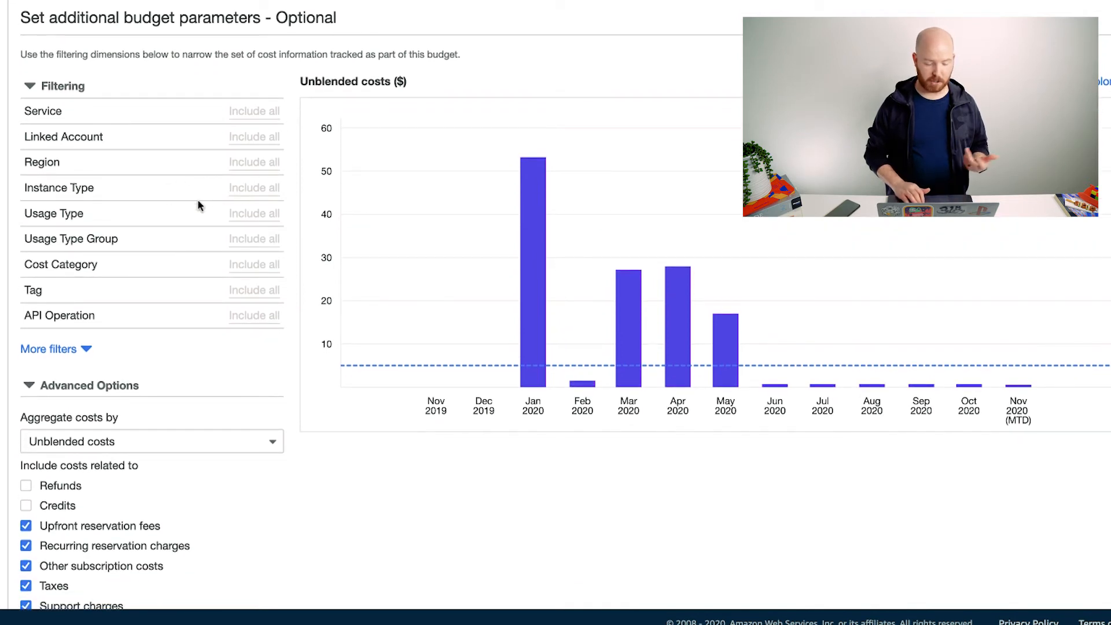
{"action": "scroll", "coordinate": [178, 203], "scroll_direction": "down", "scroll_amount": 3}
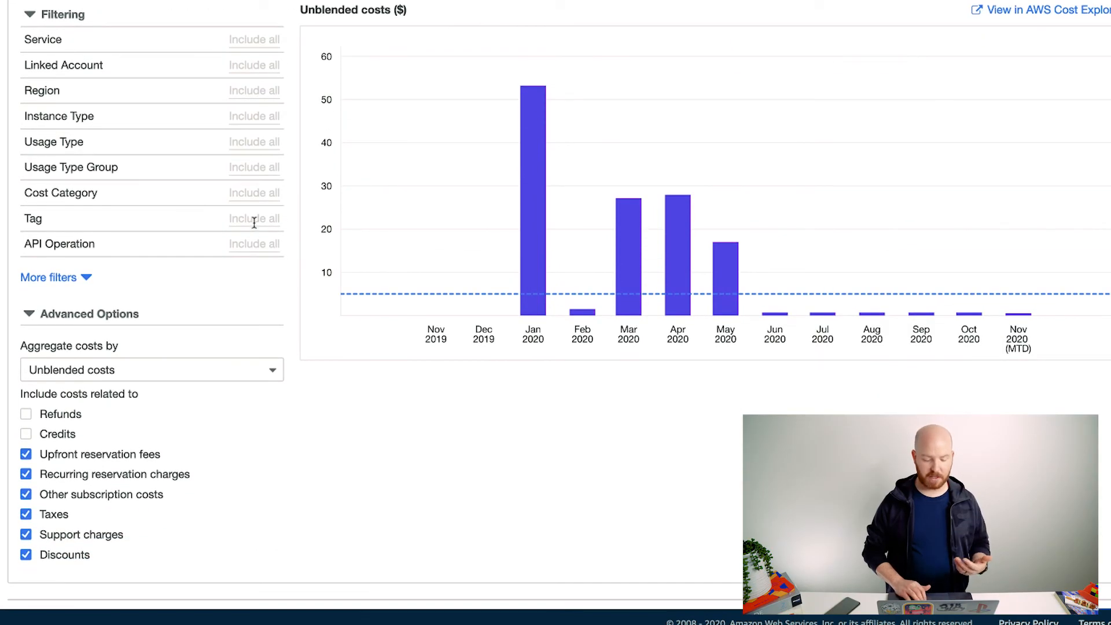
{"action": "scroll", "coordinate": [253, 229], "scroll_direction": "down", "scroll_amount": 1}
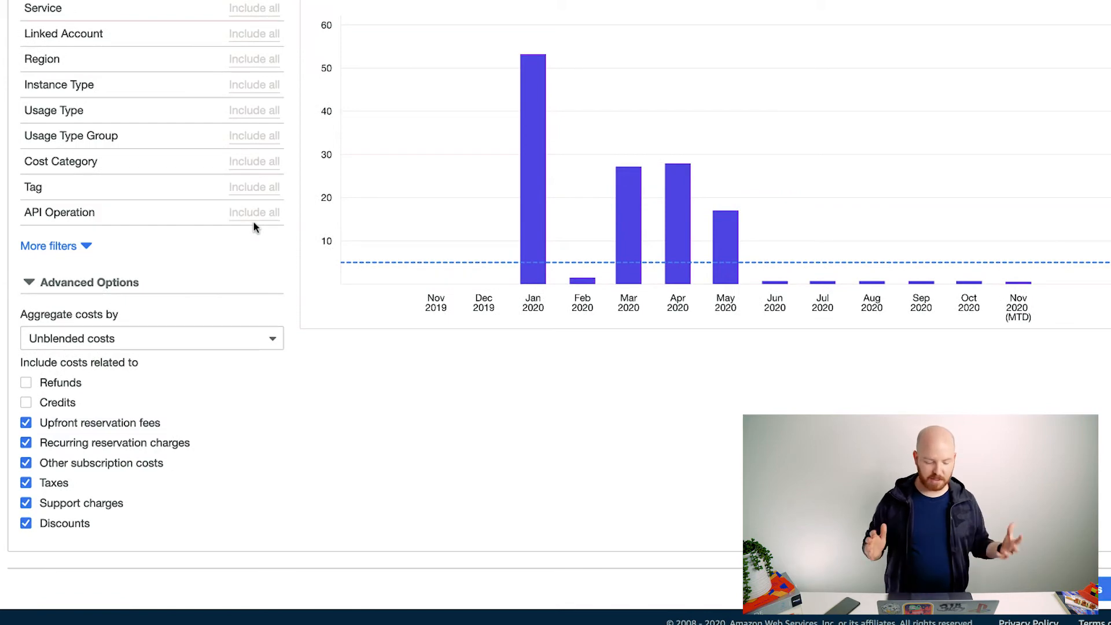
{"action": "scroll", "coordinate": [255, 226], "scroll_direction": "up", "scroll_amount": 10}
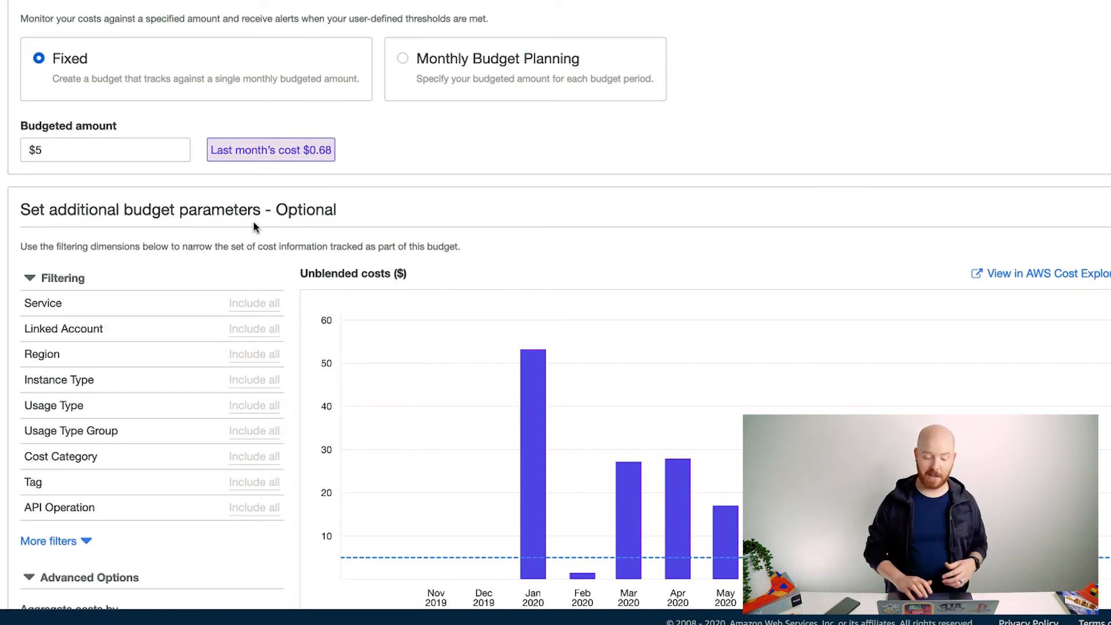
{"action": "scroll", "coordinate": [964, 221], "scroll_direction": "down", "scroll_amount": 10}
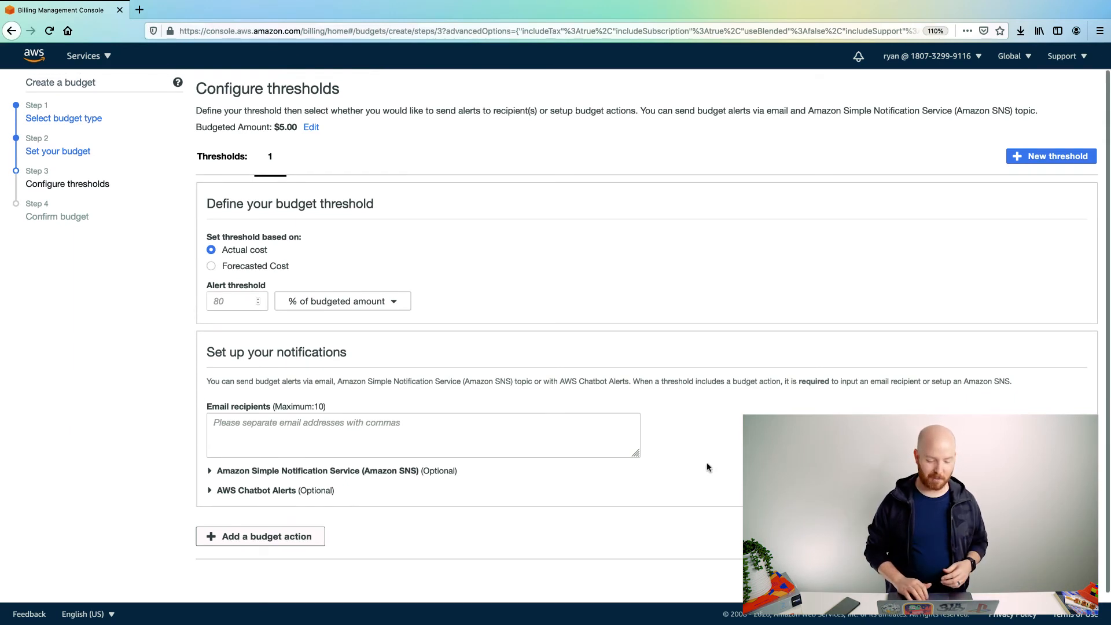
Step: Base the alert on Forecasted Cost with a 100% threshold of the $5.00 budget
{"action": "left_click", "coordinate": [212, 266]}
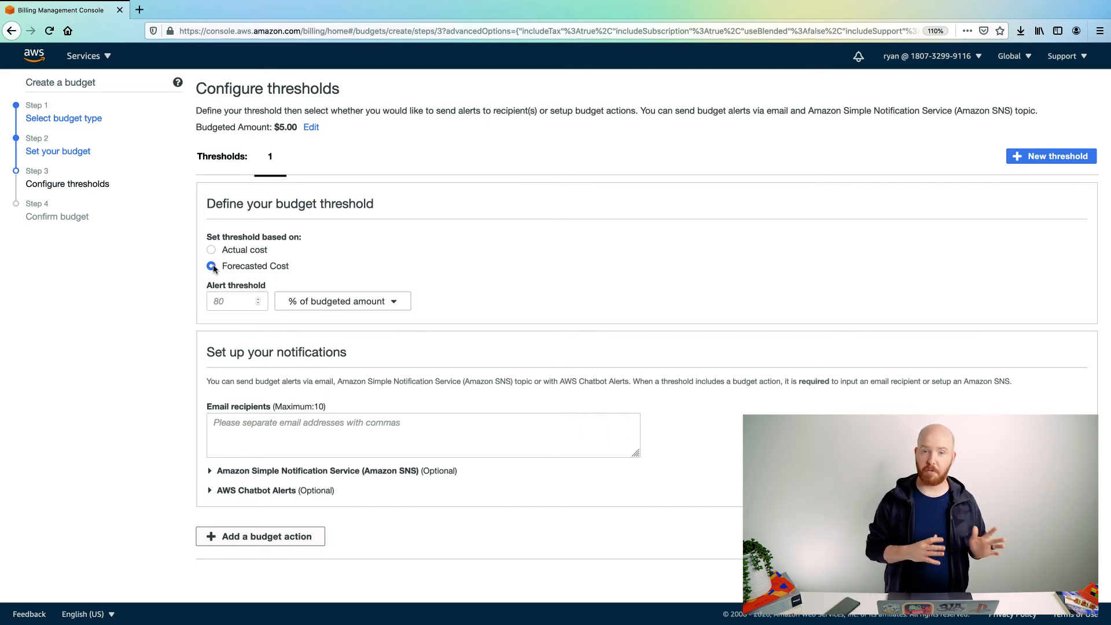
{"action": "left_click", "coordinate": [234, 300]}
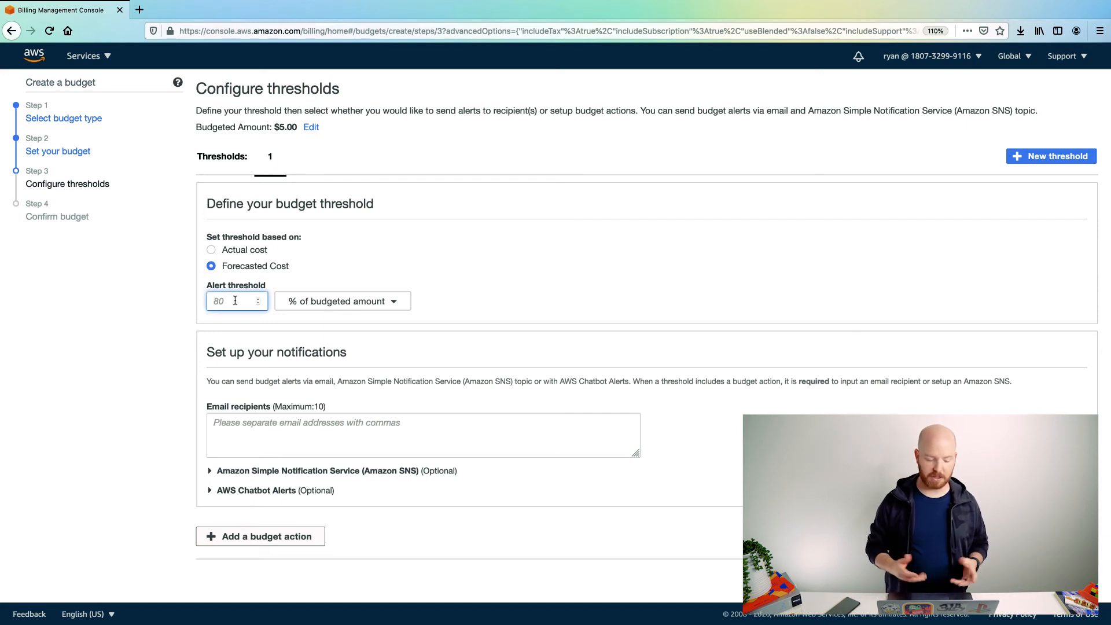
{"action": "type", "text": "100"}
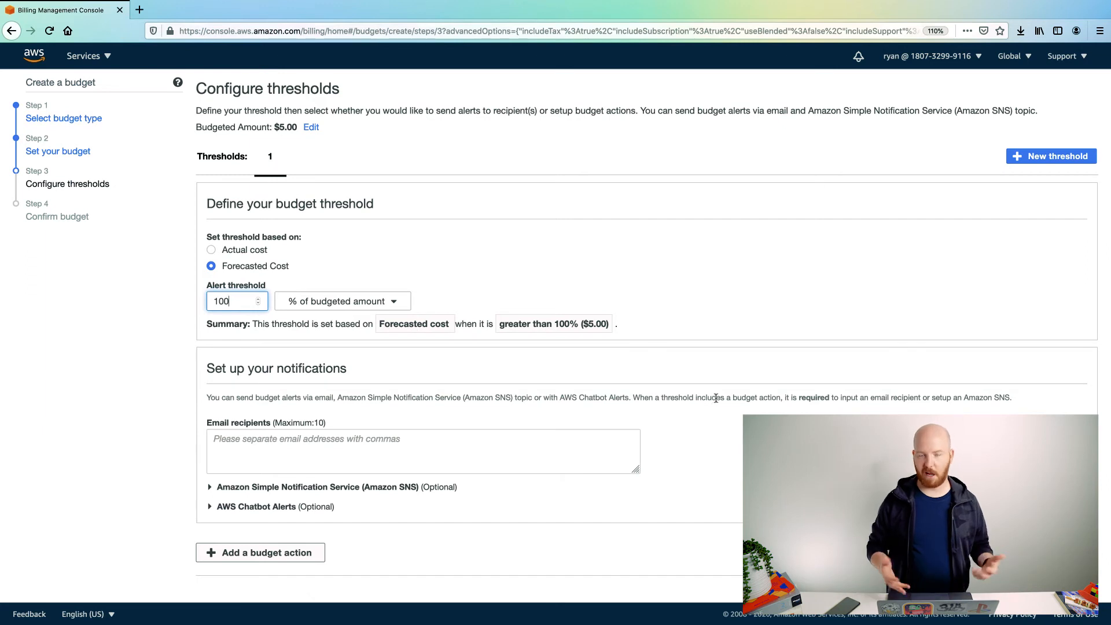
{"action": "scroll", "coordinate": [716, 397], "scroll_direction": "down", "scroll_amount": 1}
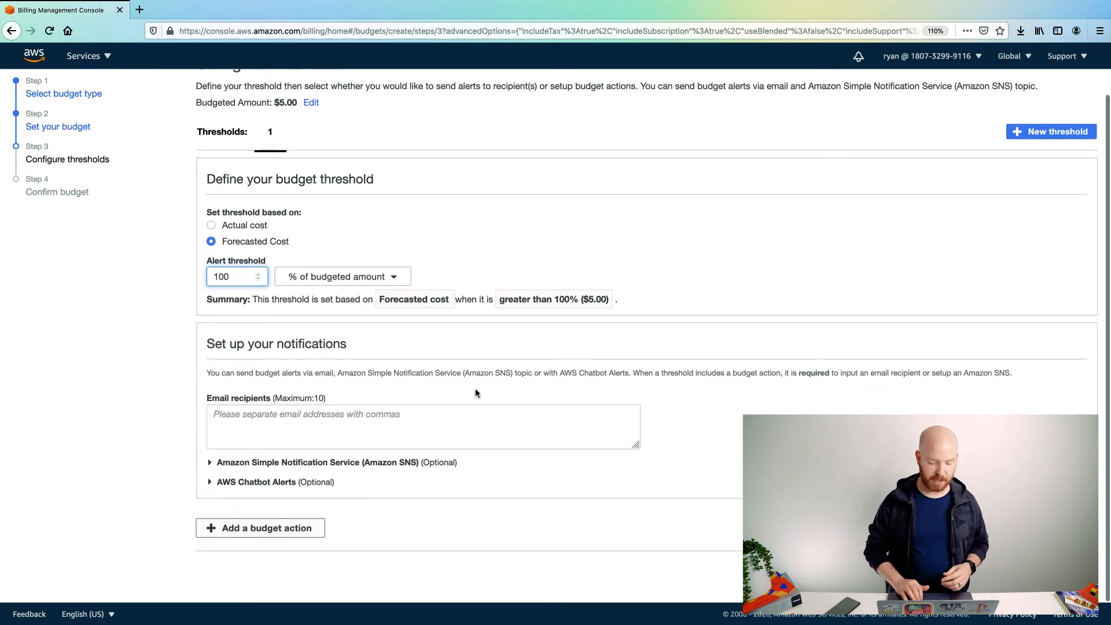
Step: Enter the recipient's email address as the alert recipient and expand AWS Chatbot Alerts
{"action": "left_click", "coordinate": [401, 417]}
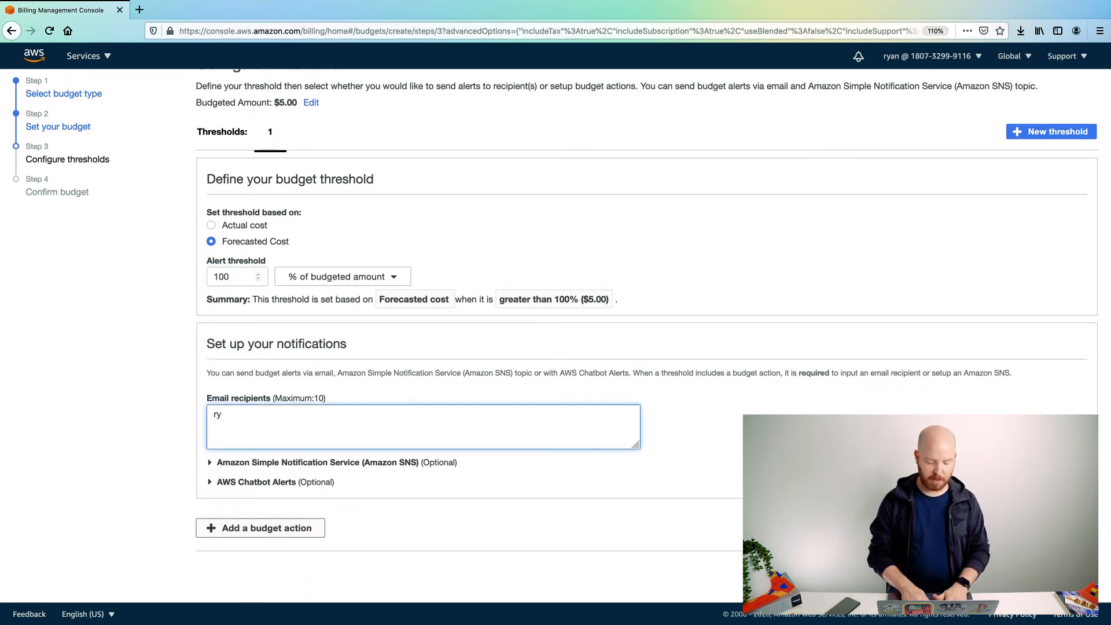
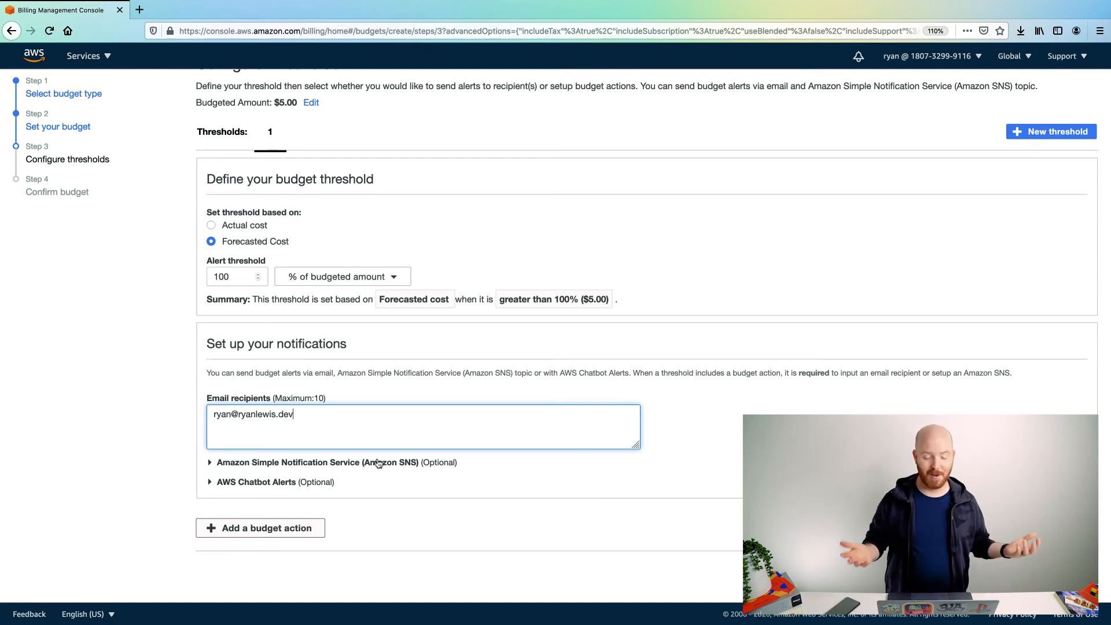
{"action": "left_click", "coordinate": [211, 483]}
Step: Collapse AWS Chatbot Alerts, create Account Budget, and dismiss the success banner
{"action": "left_click", "coordinate": [212, 483]}
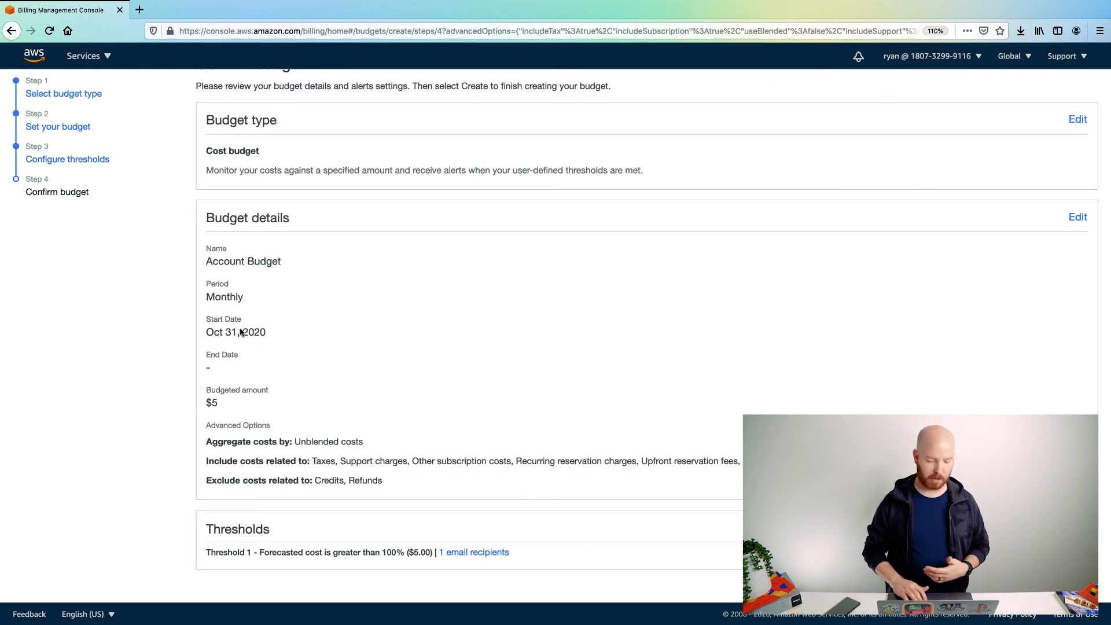
{"action": "scroll", "coordinate": [437, 348], "scroll_direction": "down", "scroll_amount": 1}
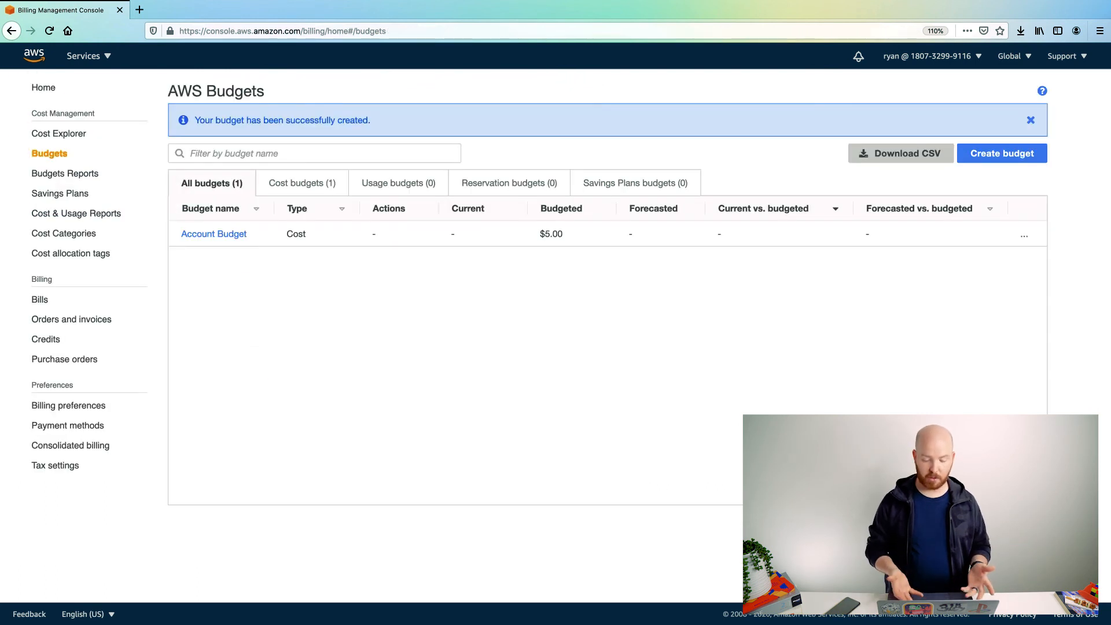
{"action": "left_click", "coordinate": [1030, 120]}
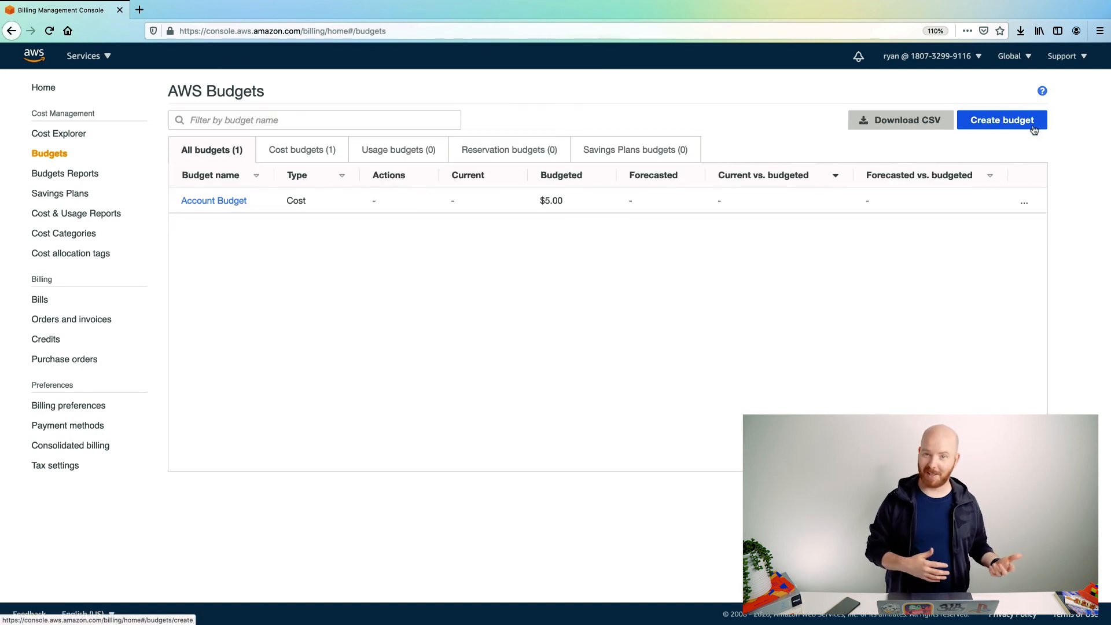